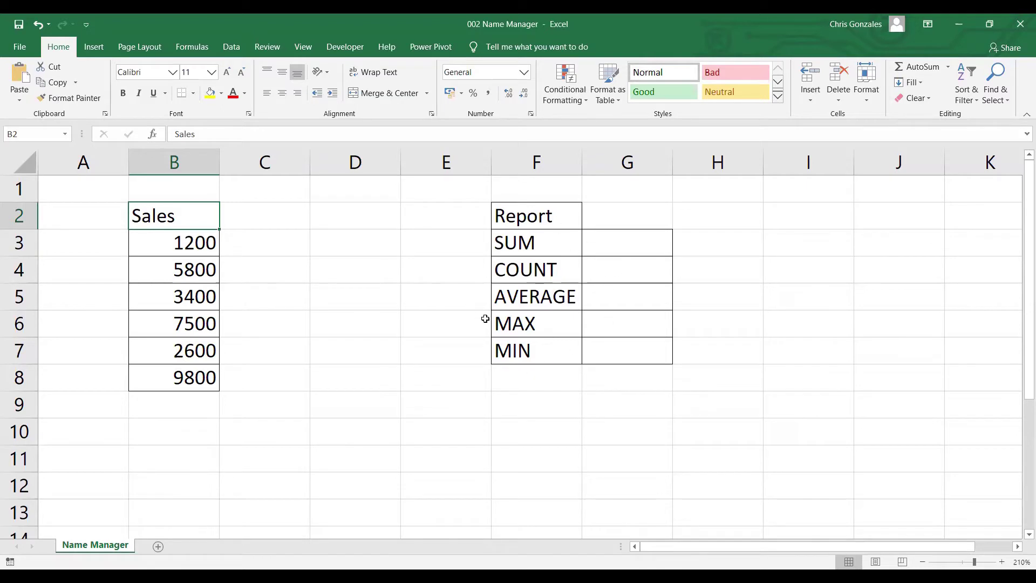
# - Review the report's row labels from SUM to MIN and the empty SUM result cell G3
pyautogui.click(557, 246)
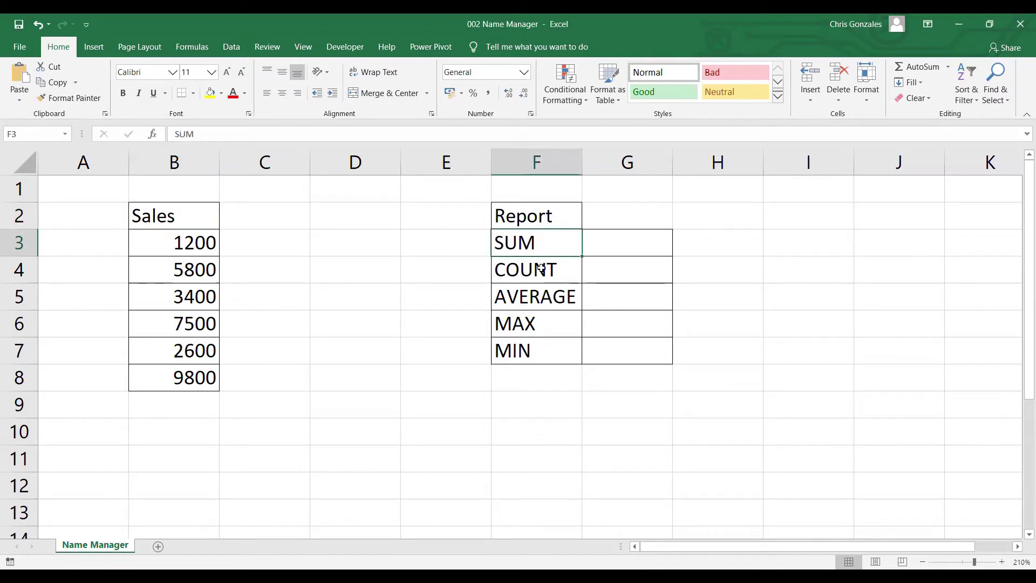
pyautogui.click(540, 272)
pyautogui.click(529, 299)
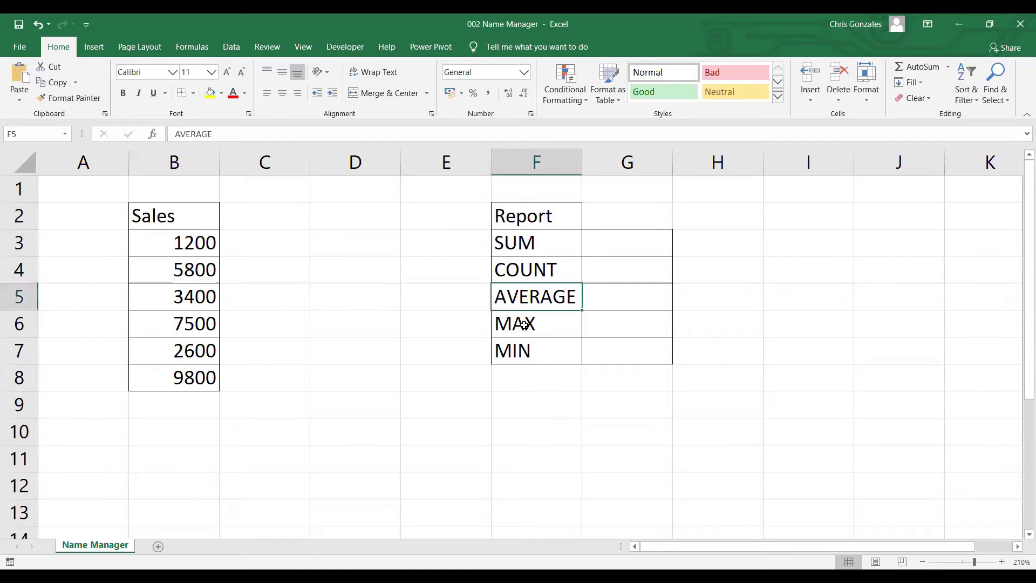
pyautogui.click(524, 324)
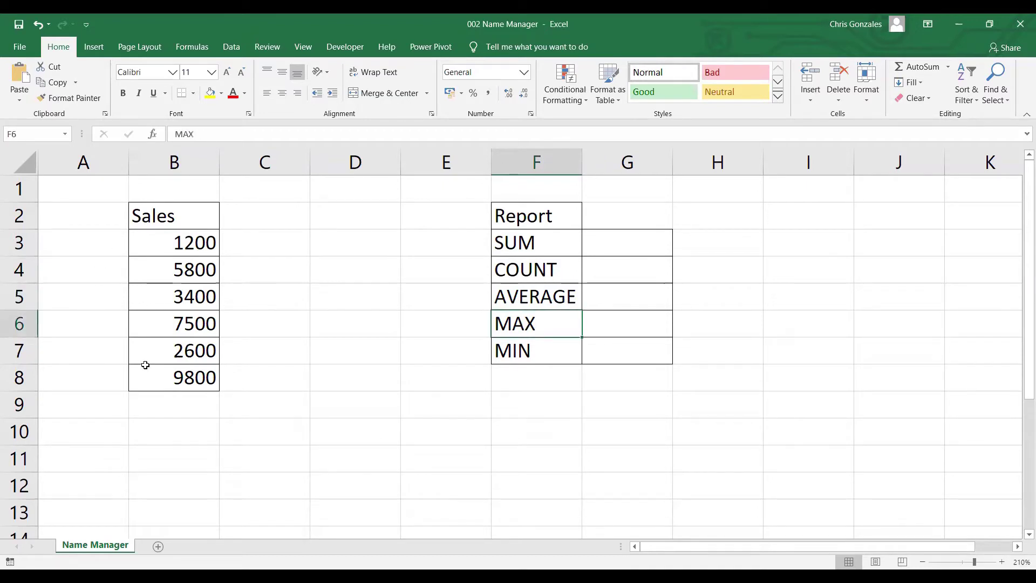
pyautogui.click(527, 352)
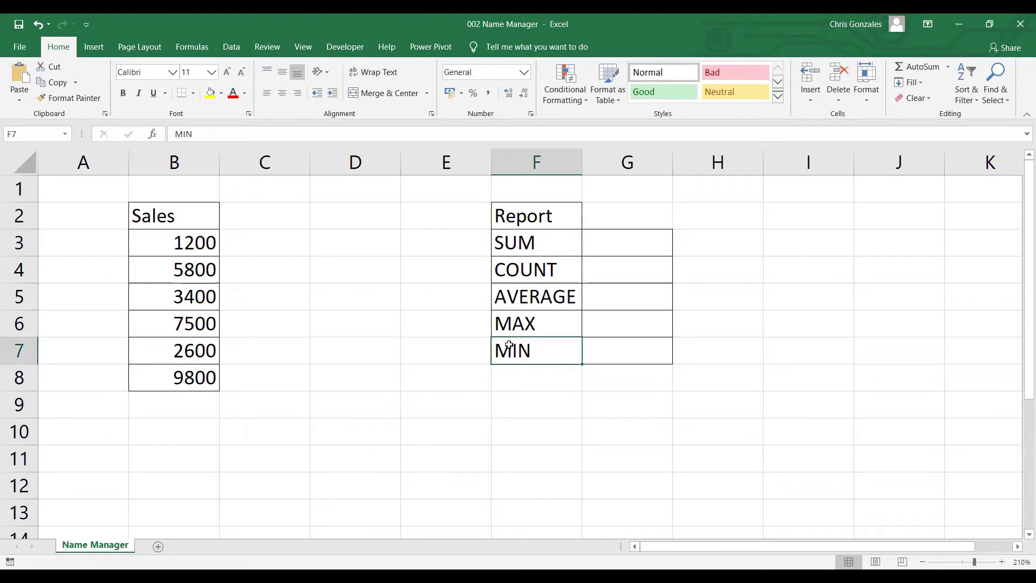
pyautogui.click(624, 240)
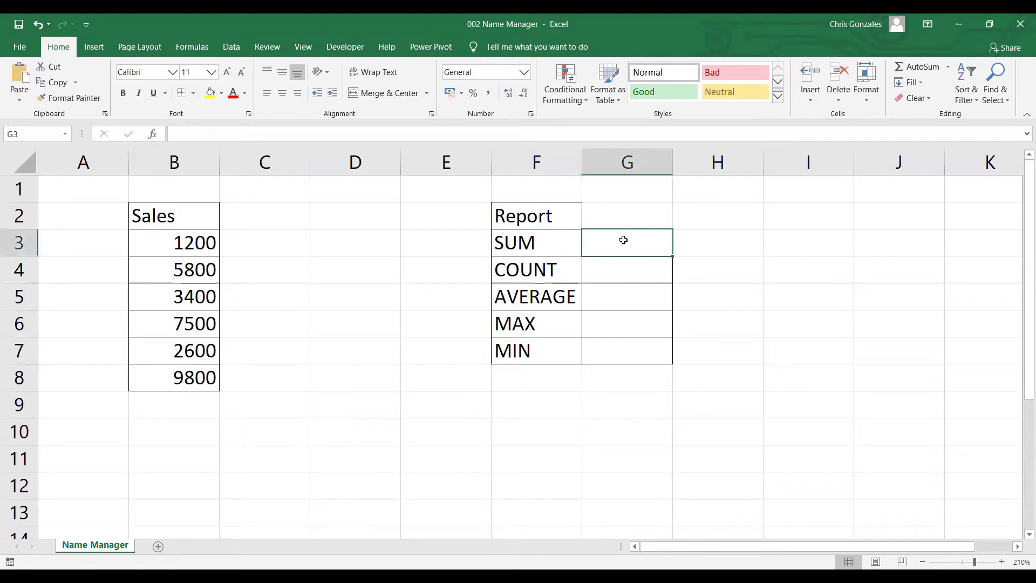
# - Name the sales figures in B3:B8 SALES using the Name Box
pyautogui.click(157, 239)
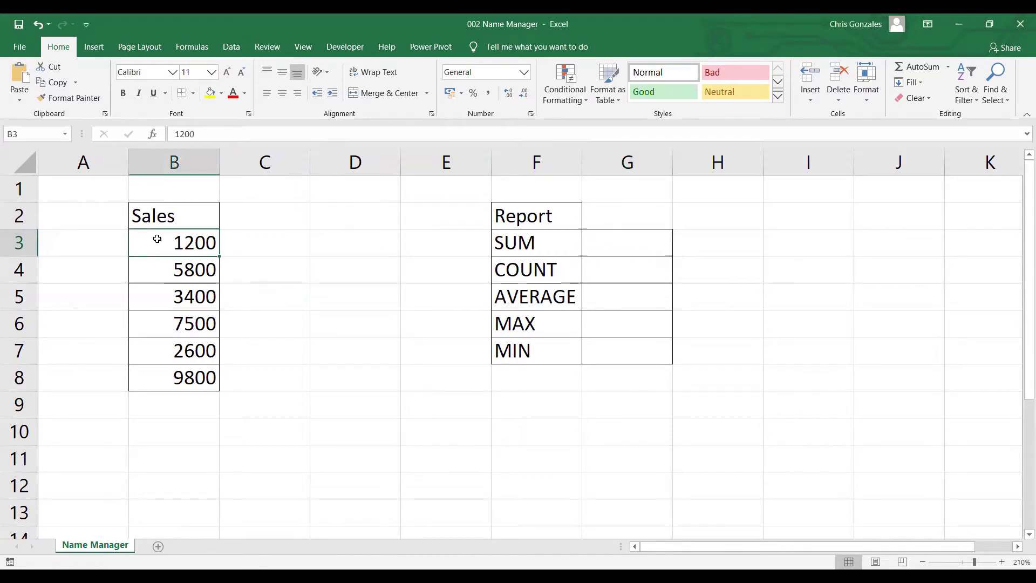
pyautogui.moveTo(157, 239); pyautogui.dragTo(154, 380)
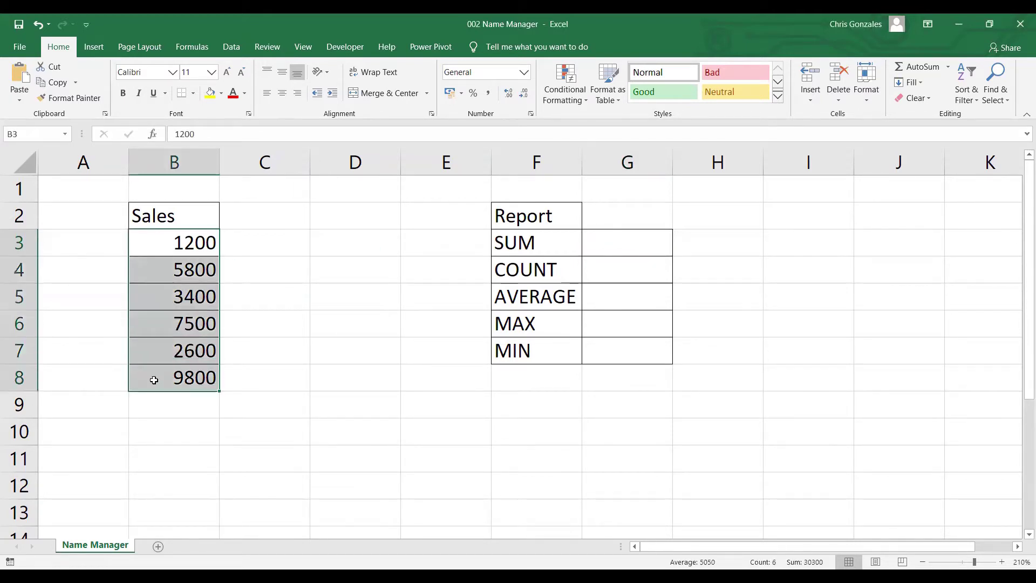
pyautogui.click(42, 134)
pyautogui.write('SALES')
pyautogui.press('Return')
# - Enter =SUM(SALES) in G3 so the report's SUM reads 30300
pyautogui.click(632, 239)
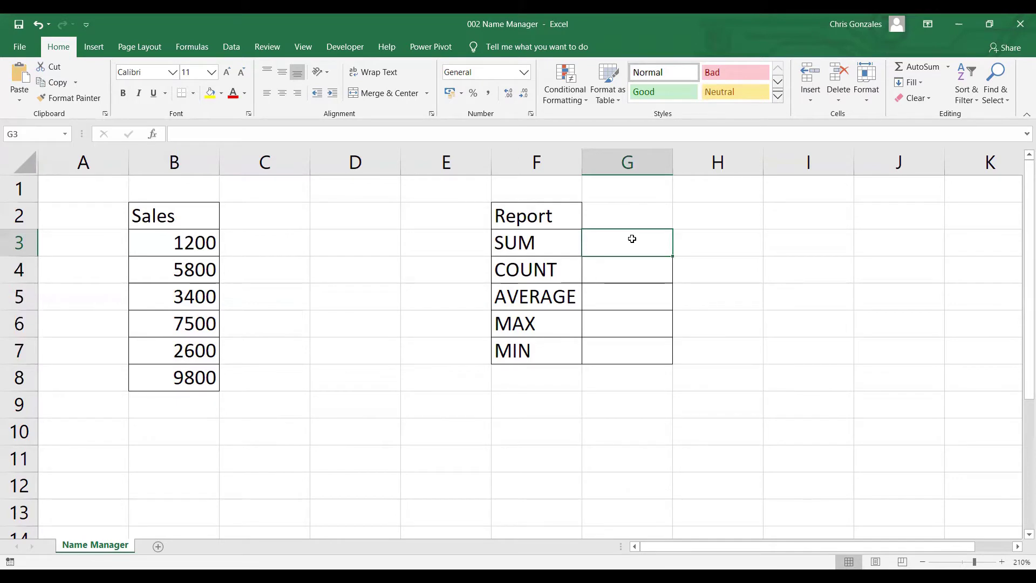
pyautogui.write('=S')
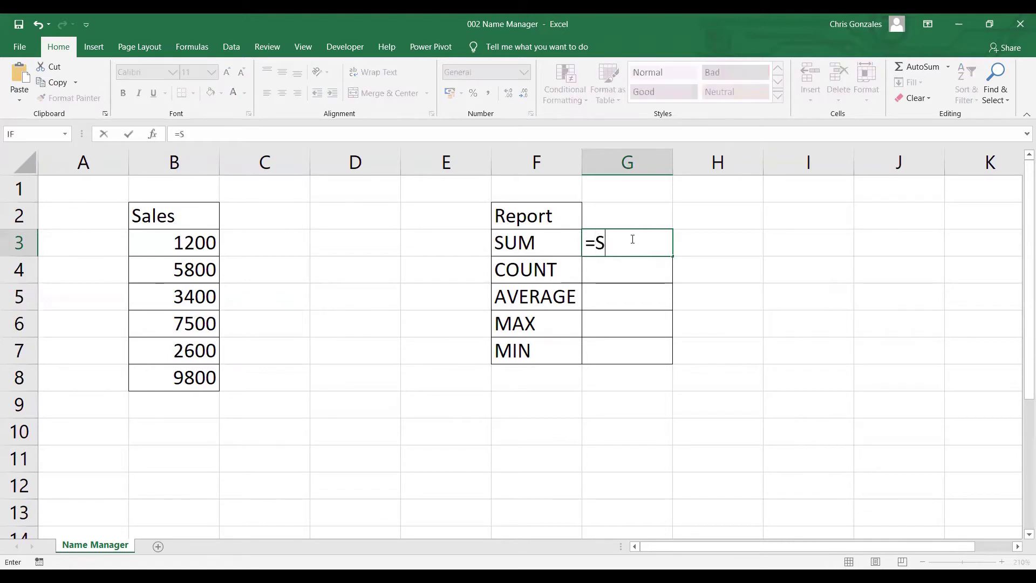
pyautogui.write('UM(')
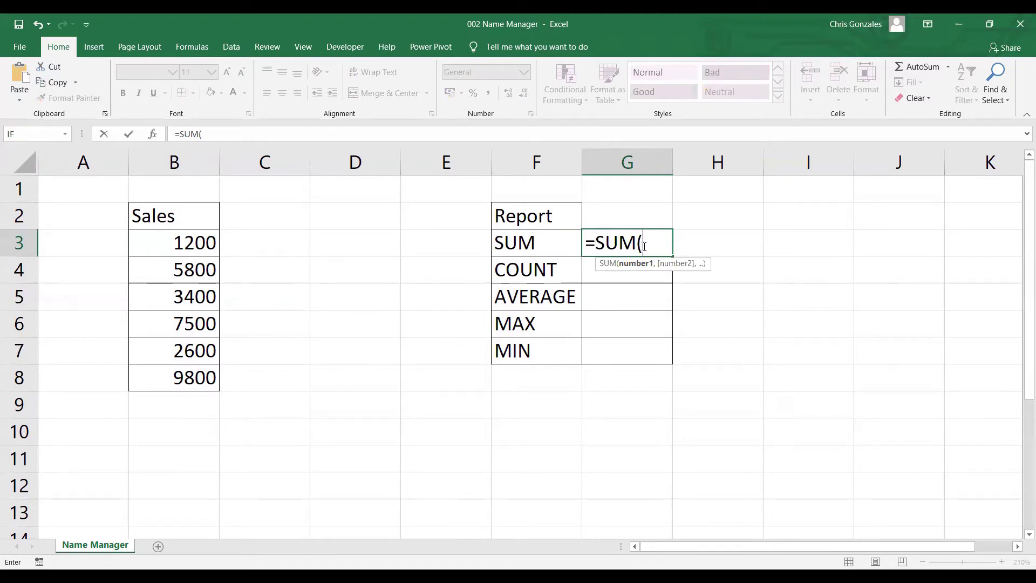
pyautogui.write('SALES')
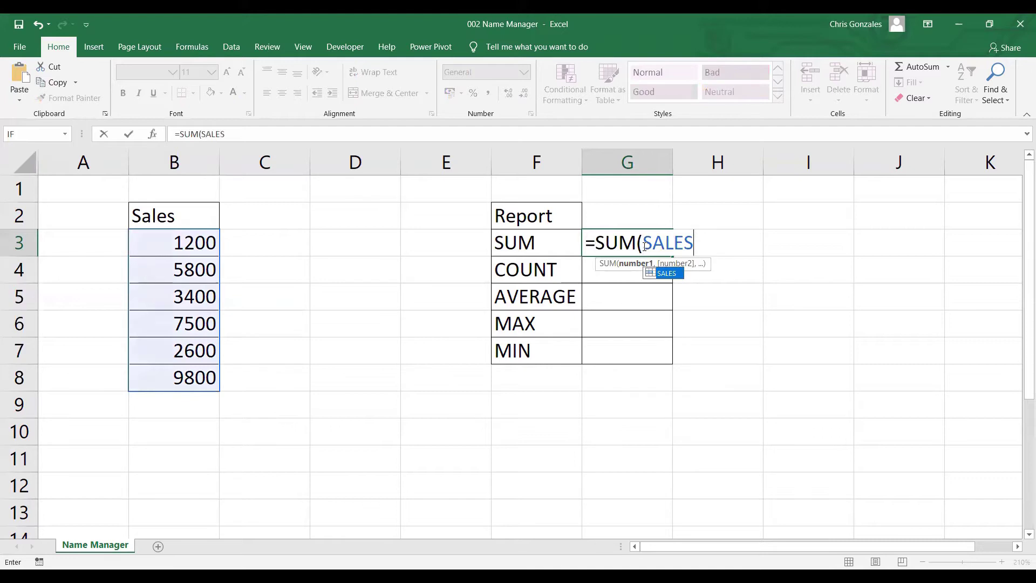
pyautogui.write(')')
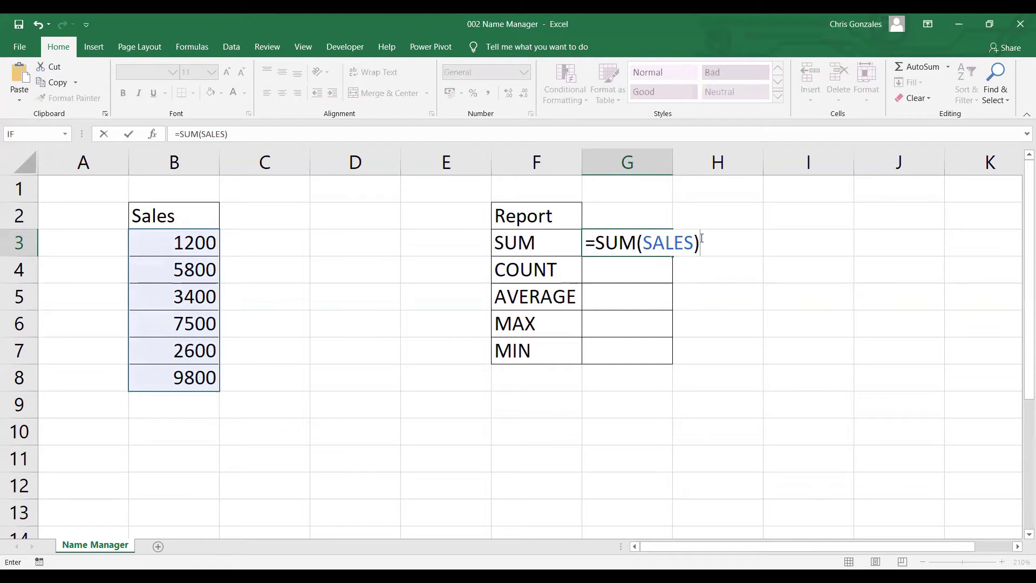
pyautogui.press('Return')
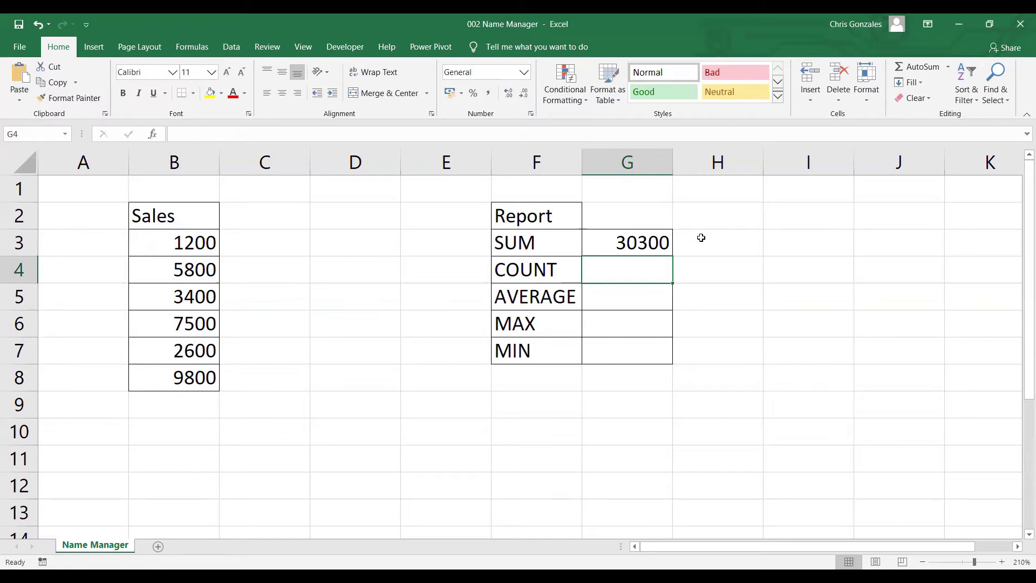
# - Enter =COUNT(SALES) in G4, returning a count of 6
pyautogui.write('=')
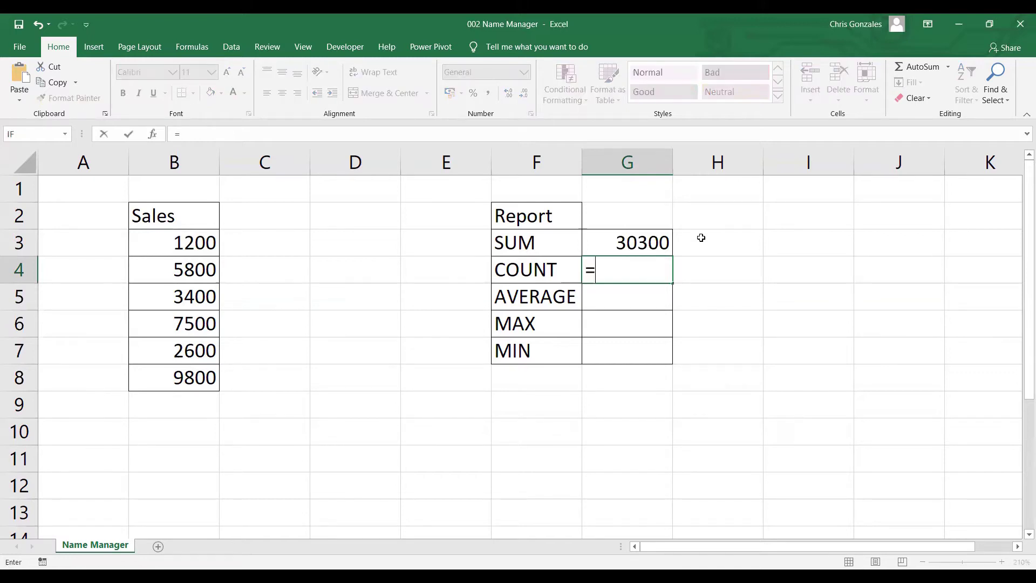
pyautogui.write('COUNT')
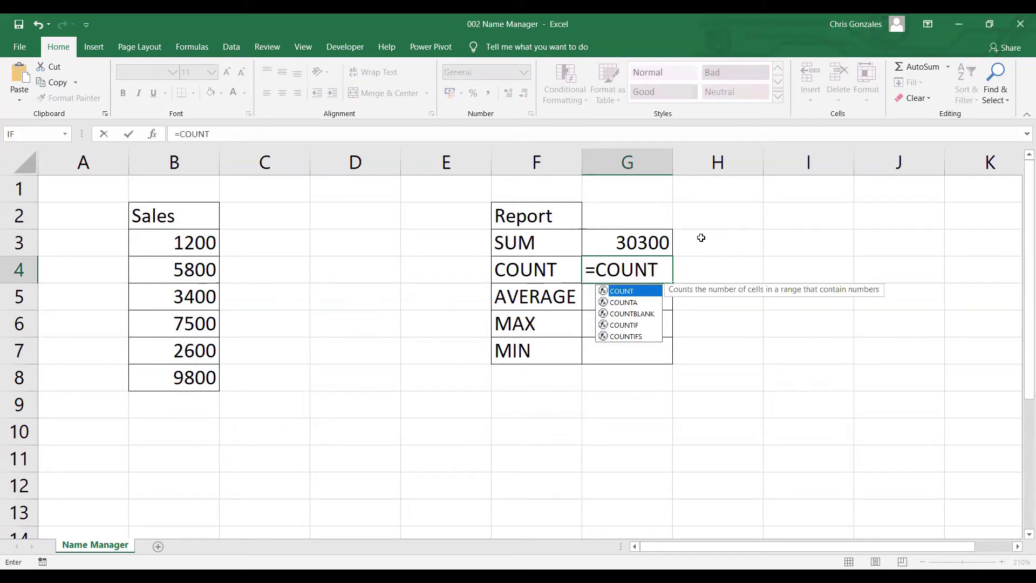
pyautogui.write('(')
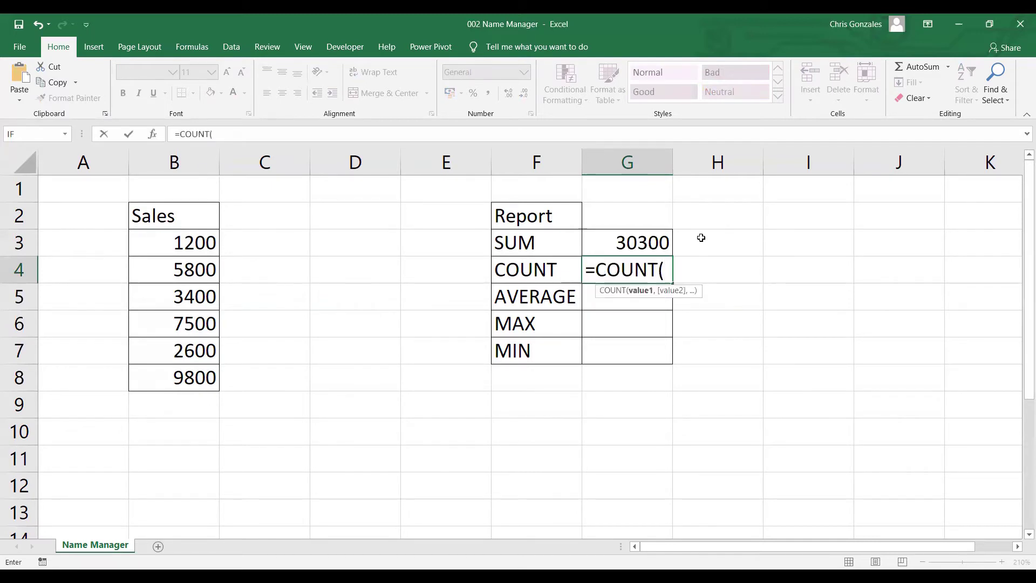
pyautogui.write('SALE')
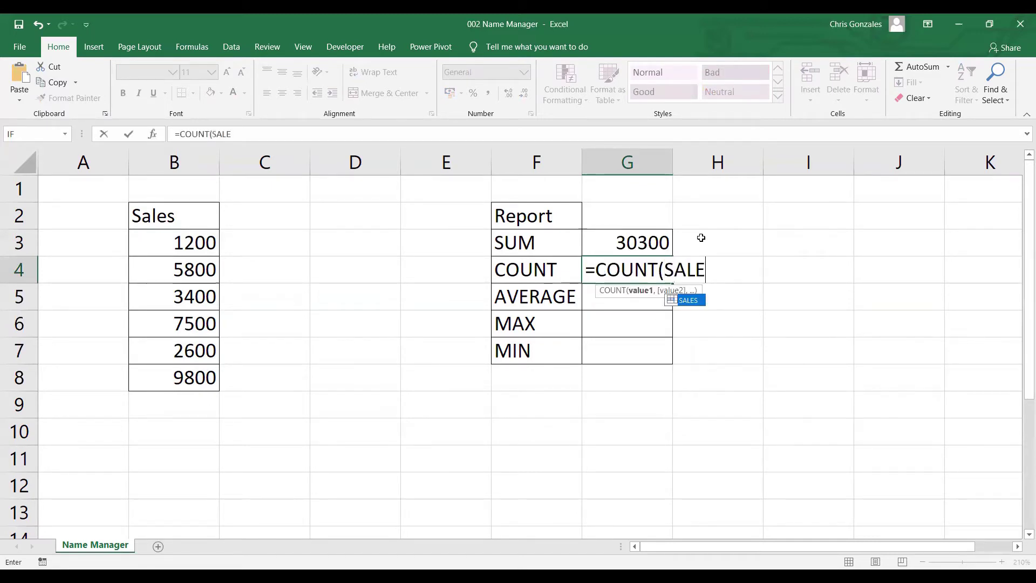
pyautogui.write('S)')
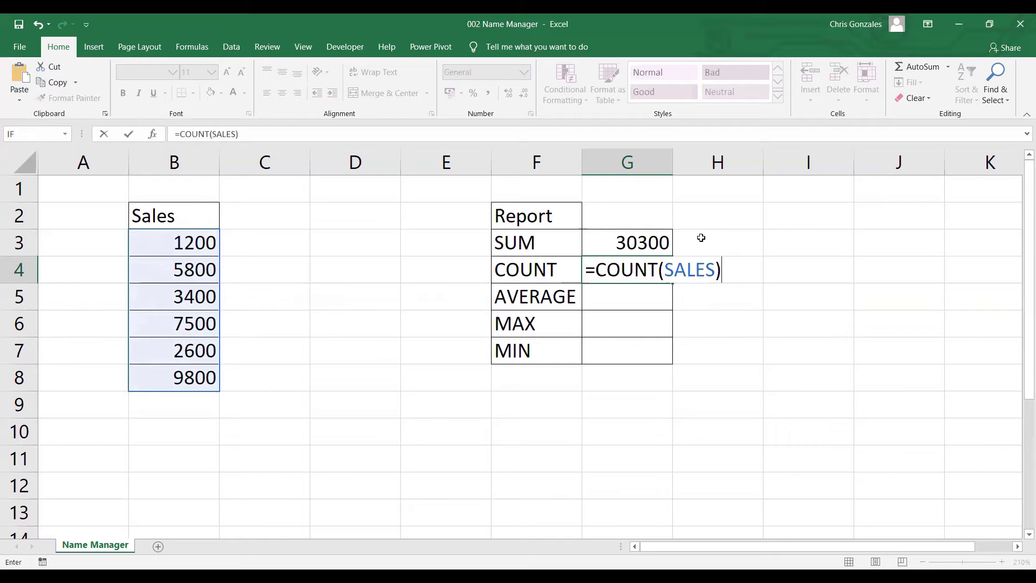
pyautogui.press('Return')
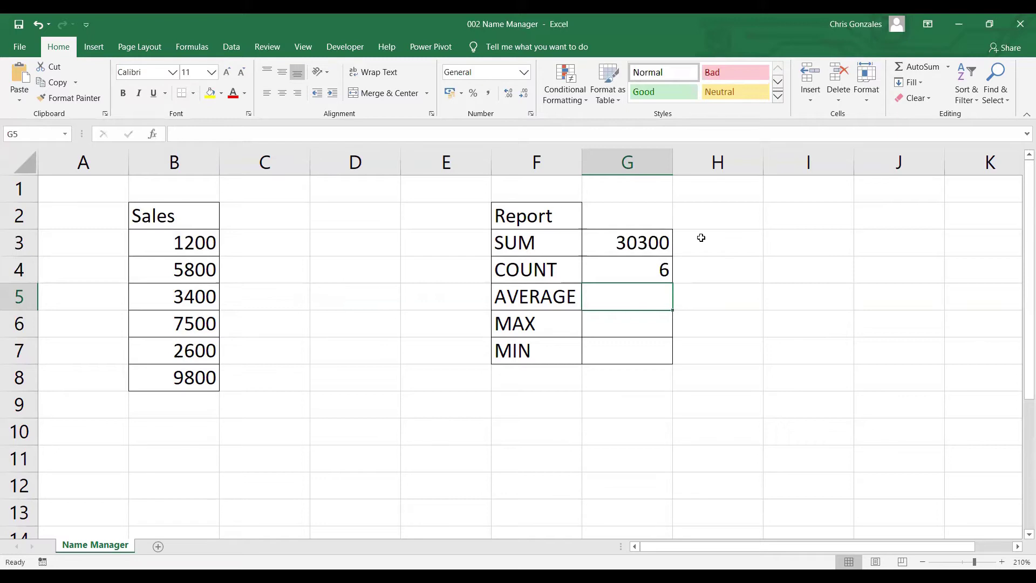
# - Enter =AVERAGE(SALES) in G5 to show the average of 5050
pyautogui.write('=A')
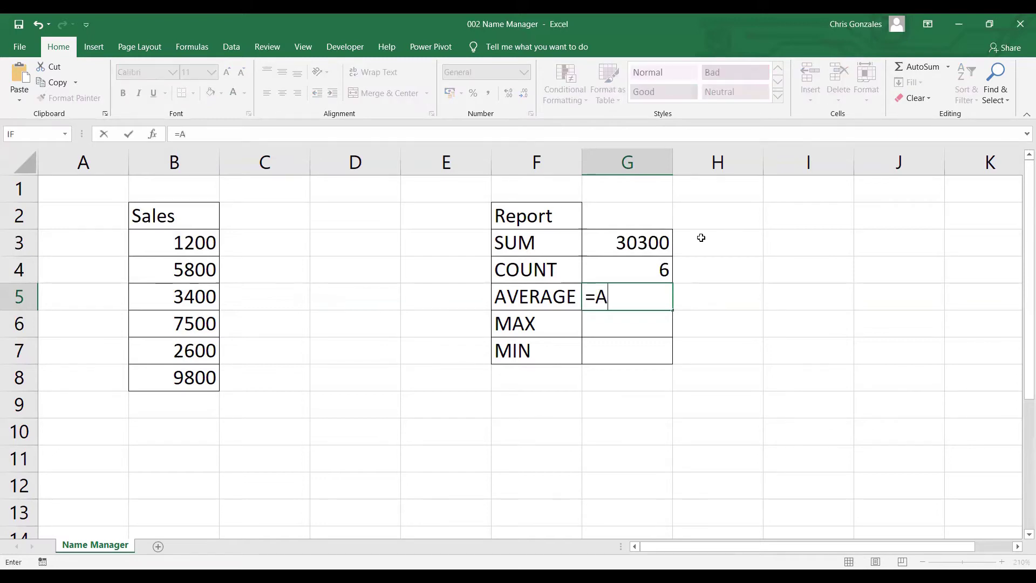
pyautogui.write('VERAGE')
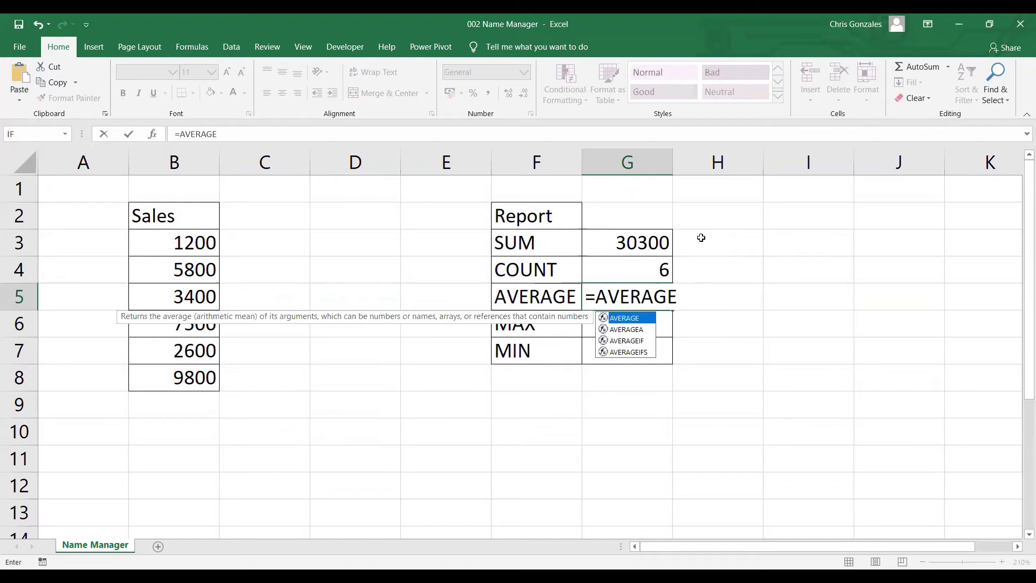
pyautogui.write('(')
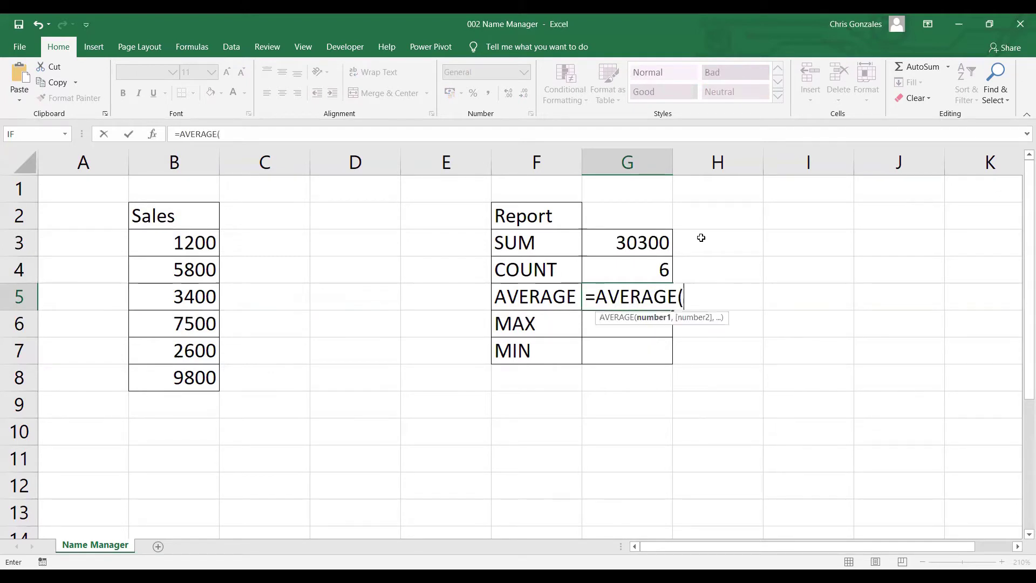
pyautogui.write('SALES')
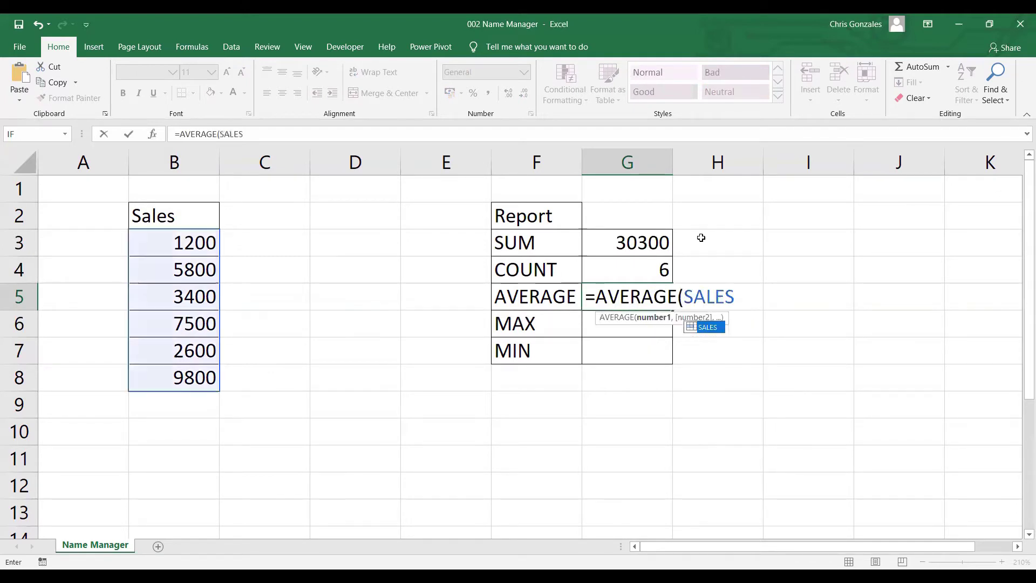
pyautogui.write(')')
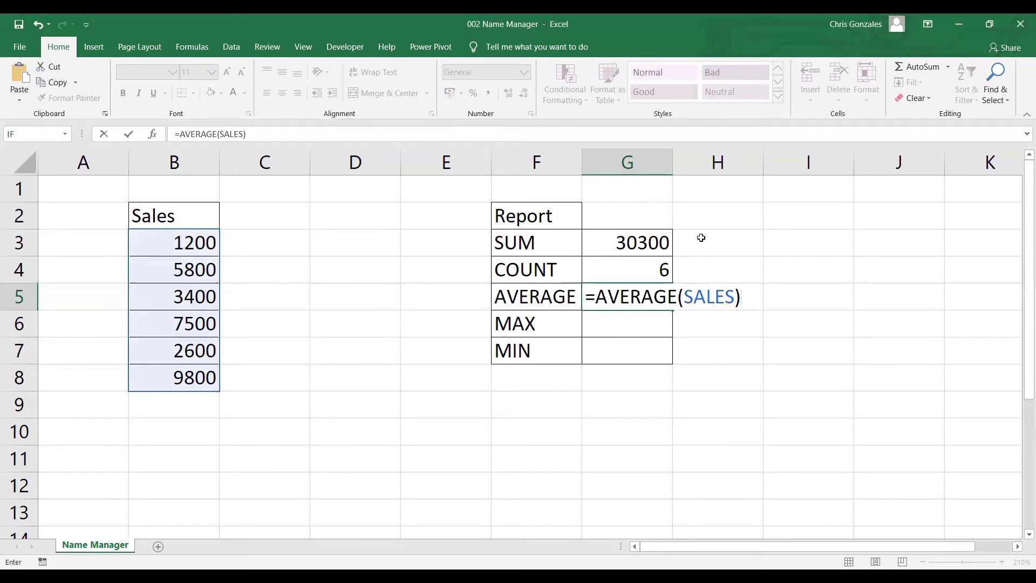
pyautogui.press('Return')
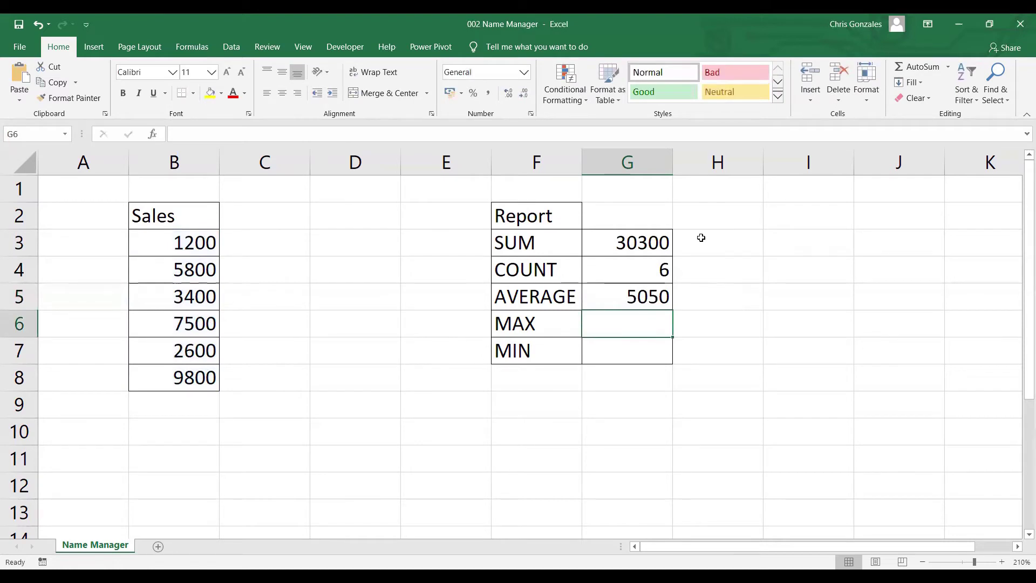
# - Enter =MAX(SALES) in G6 and =MIN(SALES) in G7, returning 9800 and 1200
pyautogui.write('=')
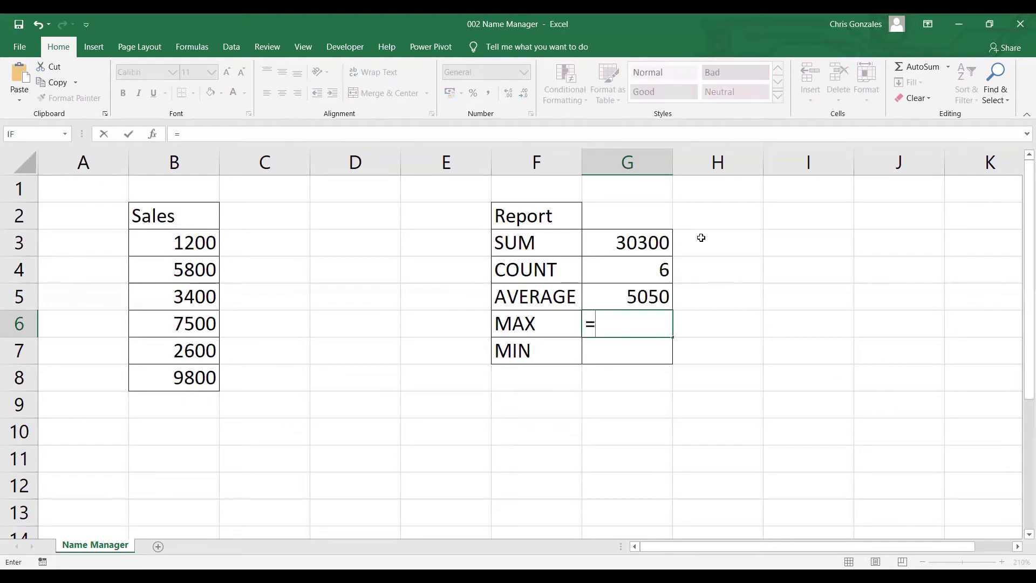
pyautogui.write('MAX')
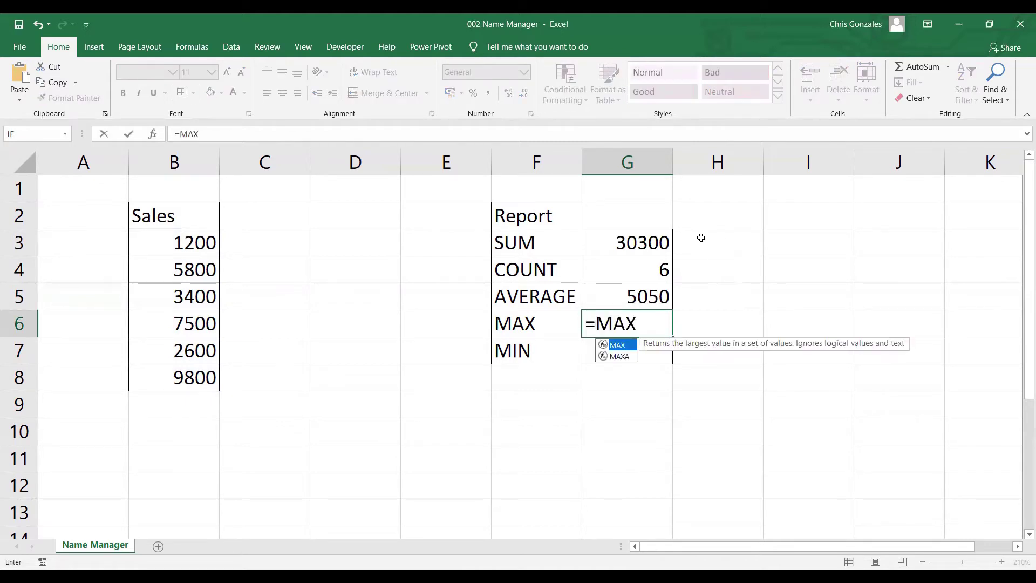
pyautogui.write('(')
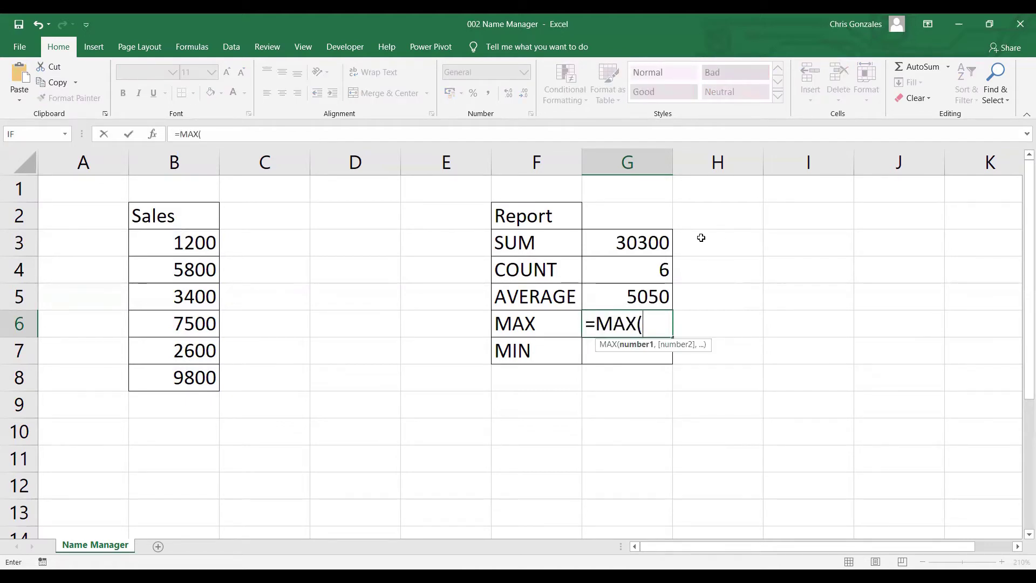
pyautogui.write('SALES)')
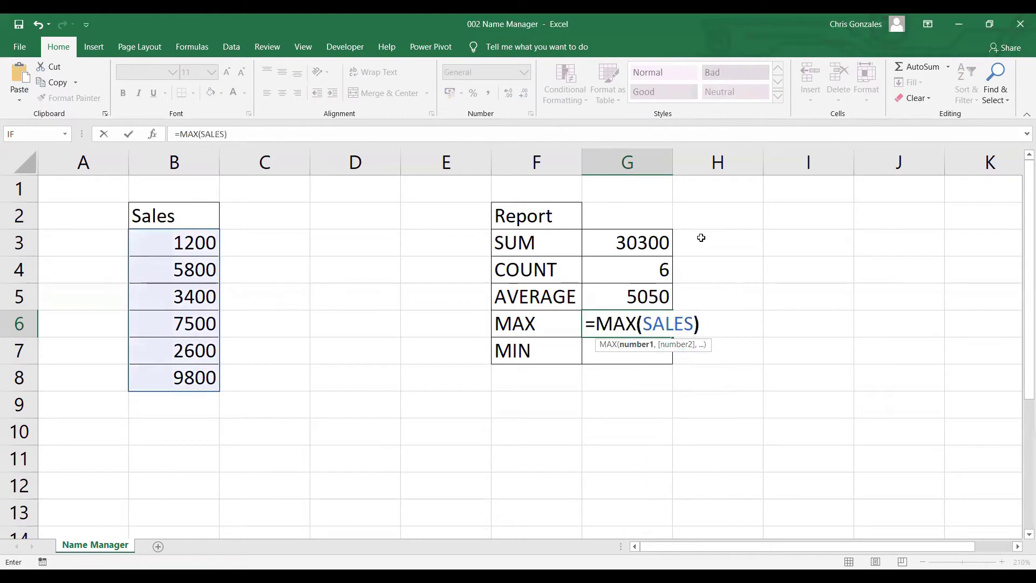
pyautogui.press('Return')
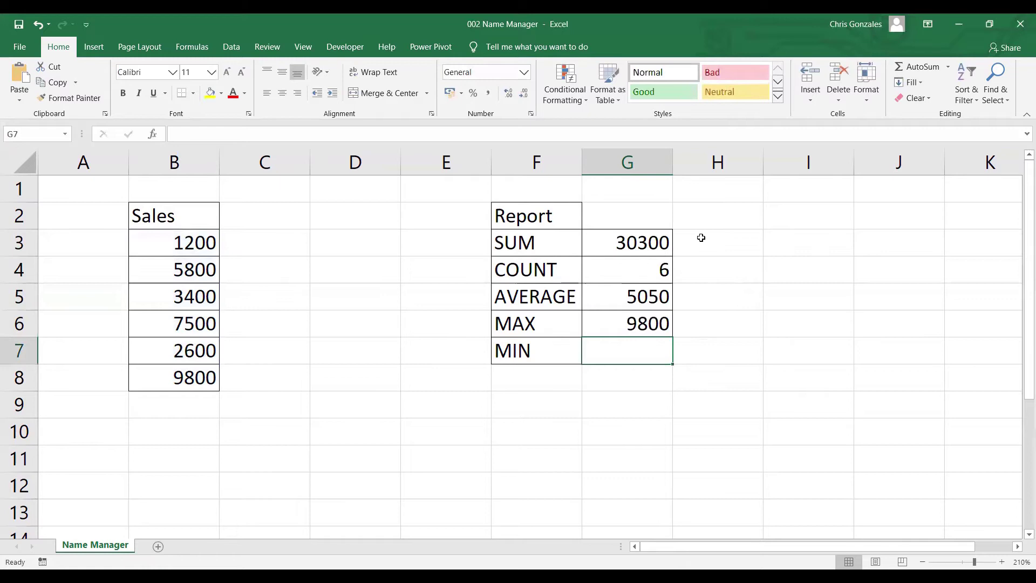
pyautogui.write('=')
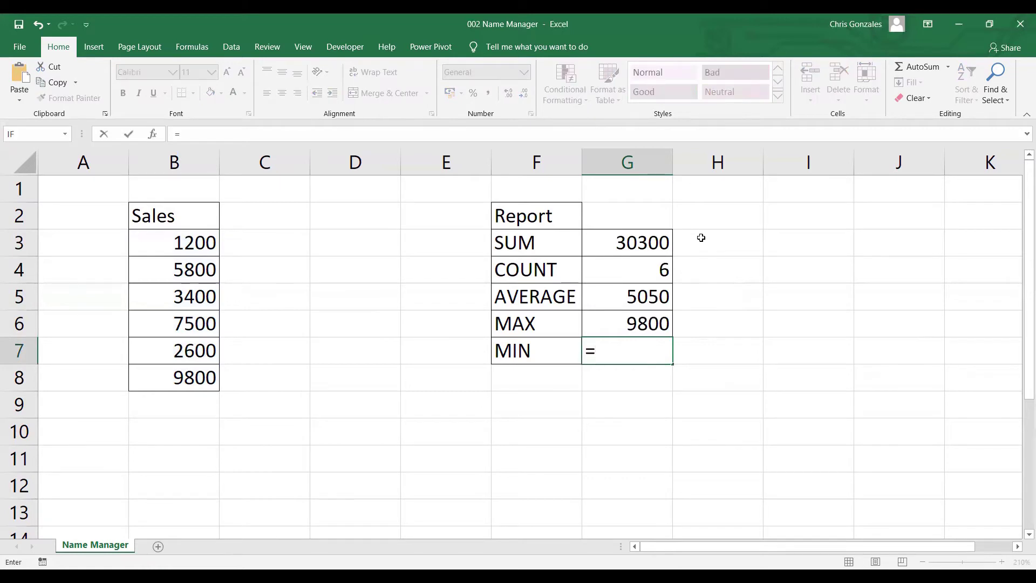
pyautogui.write('MIN(SALES)')
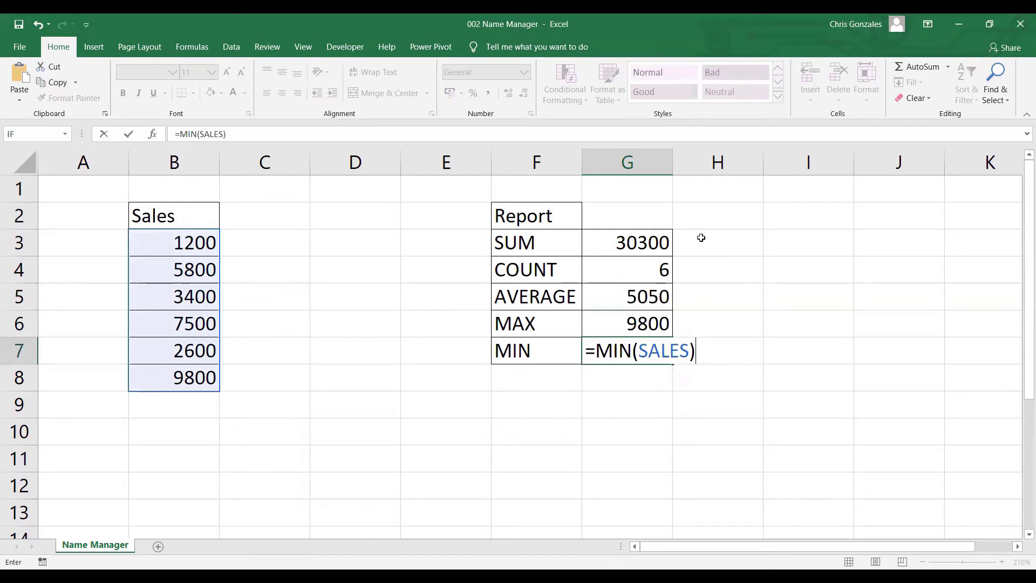
pyautogui.press('Return')
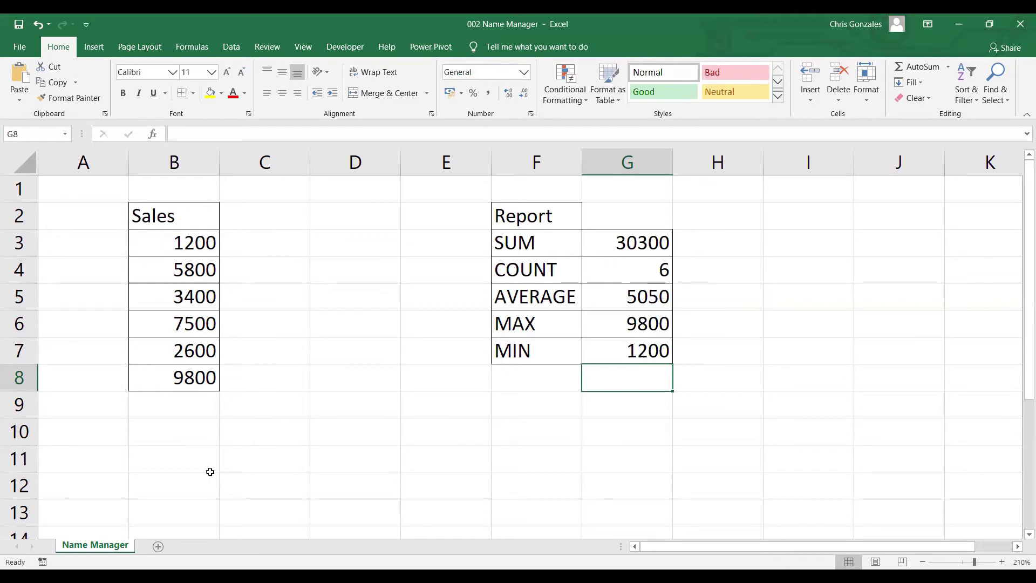
# - Add a blank Sheet1 worksheet and select cell B2 for the label
pyautogui.click(159, 546)
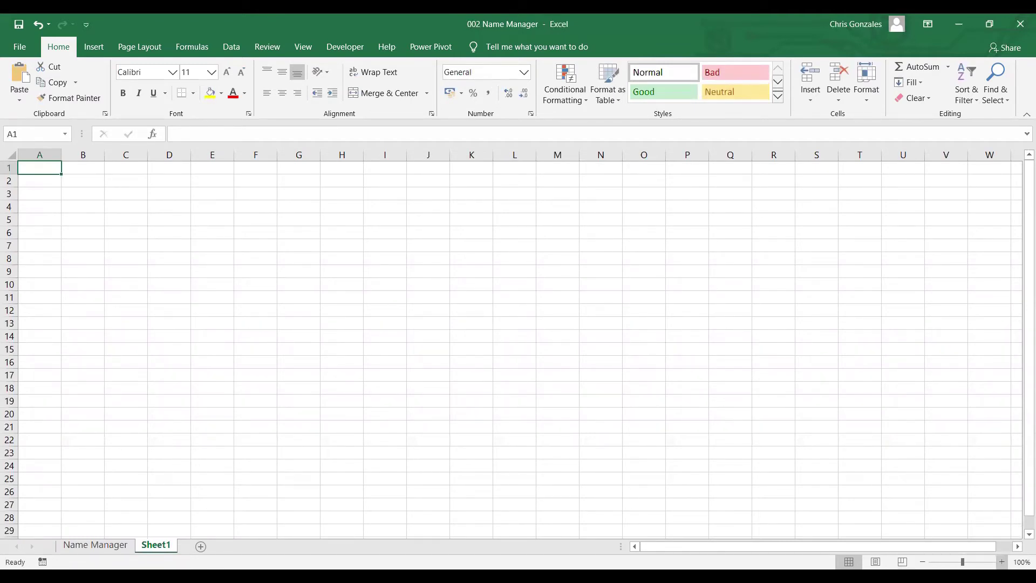
pyautogui.scroll(10, 197, 240)
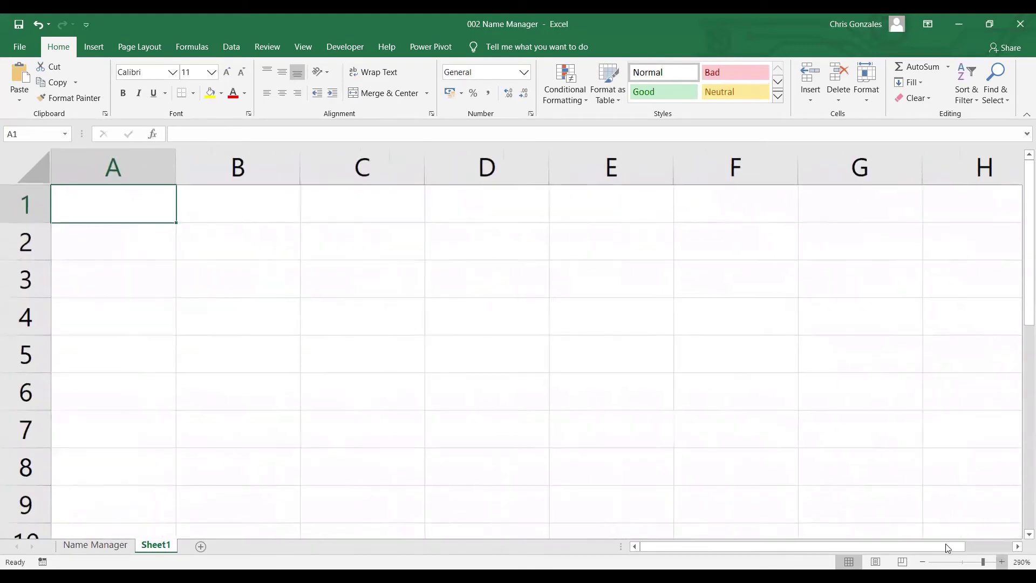
pyautogui.click(197, 241)
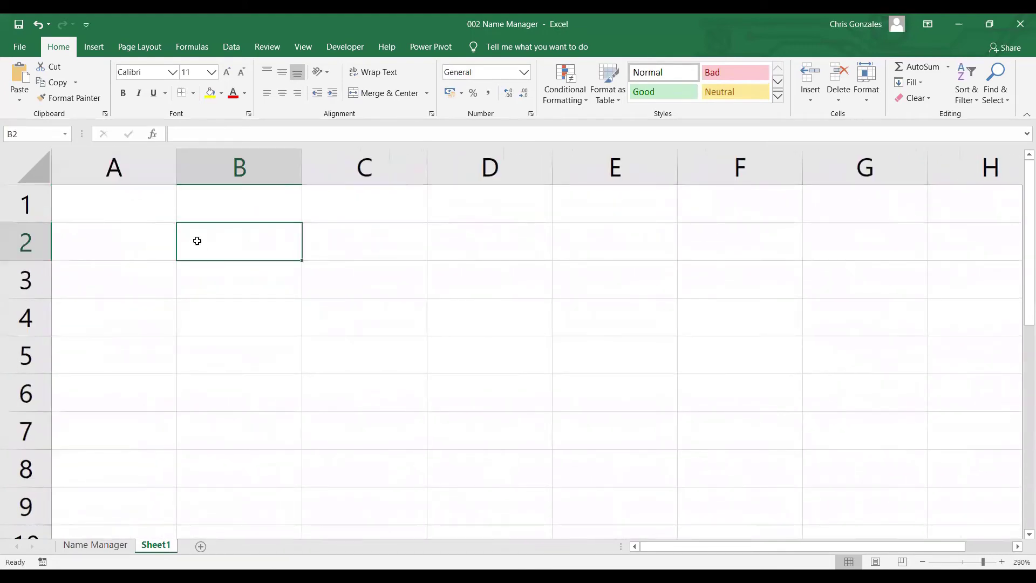
# - Label B2 as SUM and enter =SUM(SALES) in C2, showing 30300
pyautogui.write('SUM')
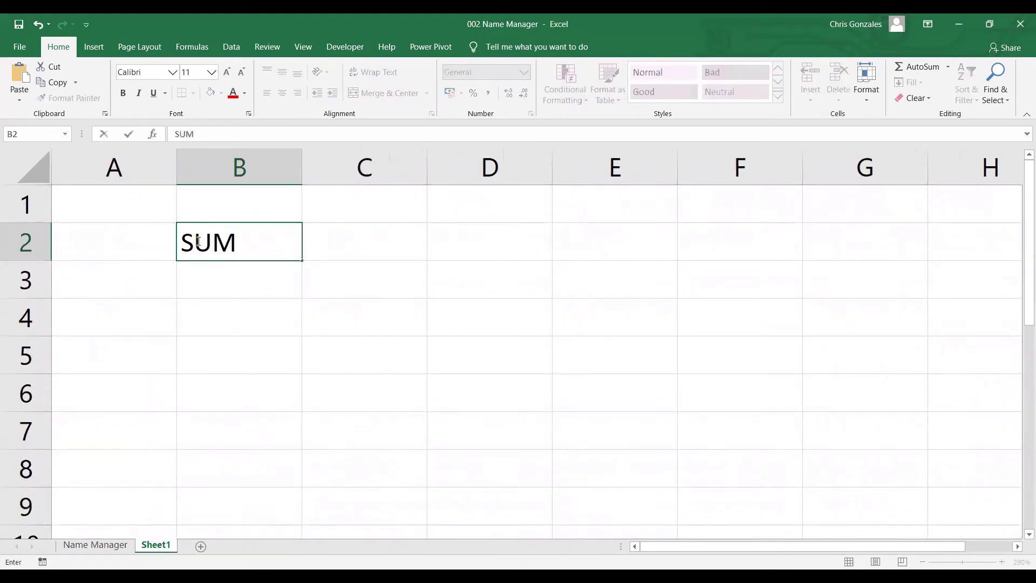
pyautogui.press('Tab')
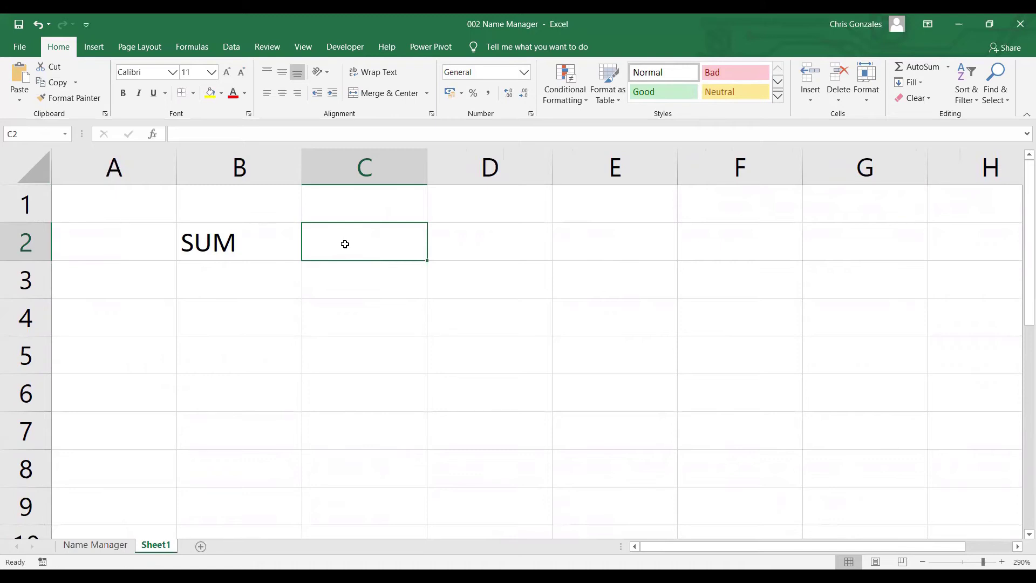
pyautogui.write('=S')
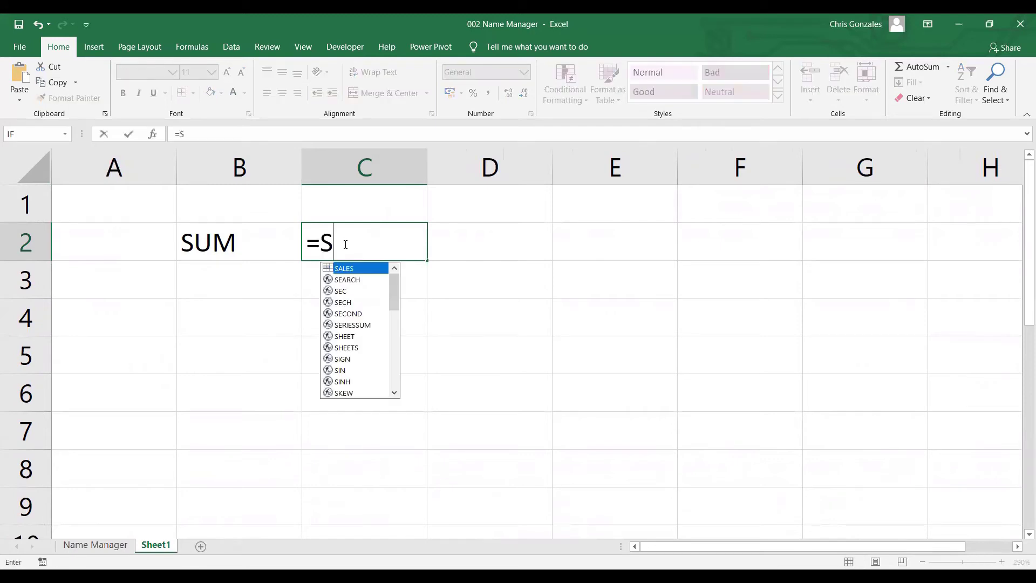
pyautogui.write('UM(S')
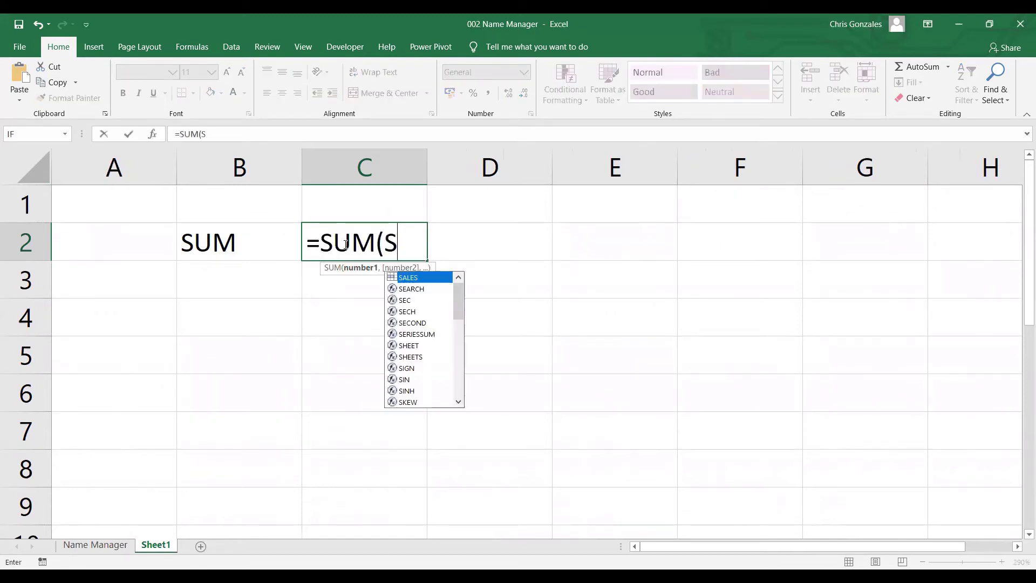
pyautogui.press('Tab')
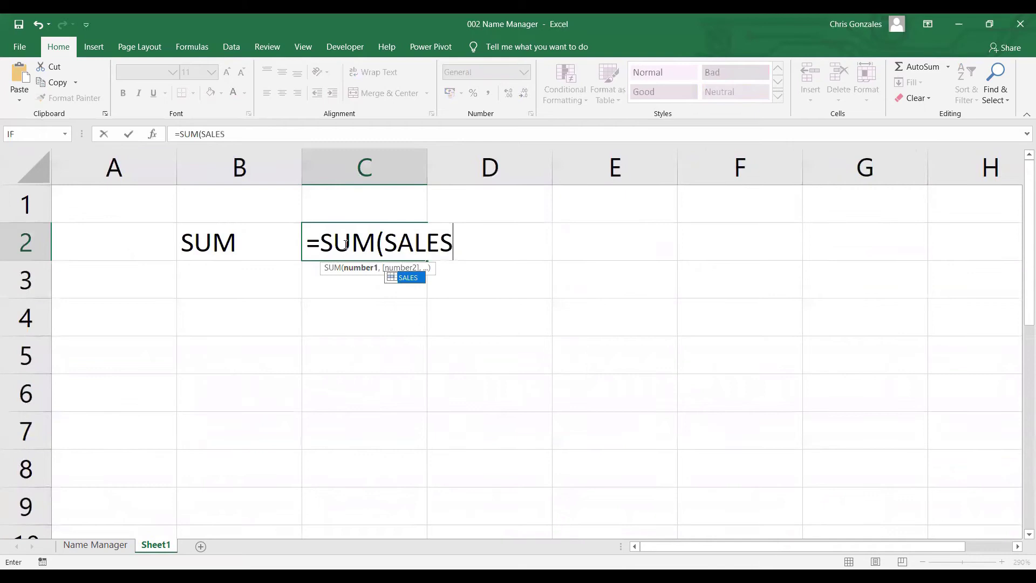
pyautogui.write(')')
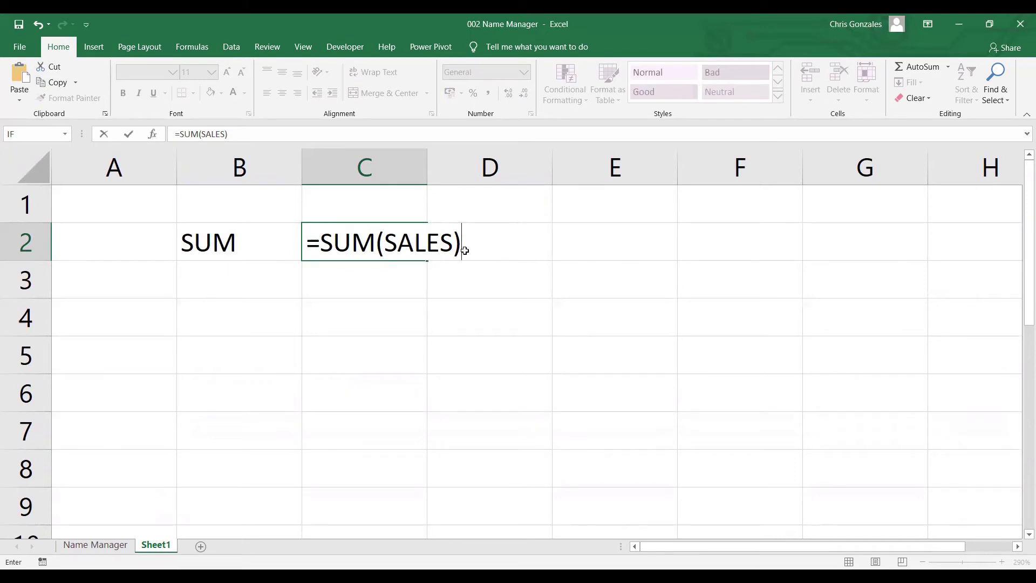
pyautogui.press('Return')
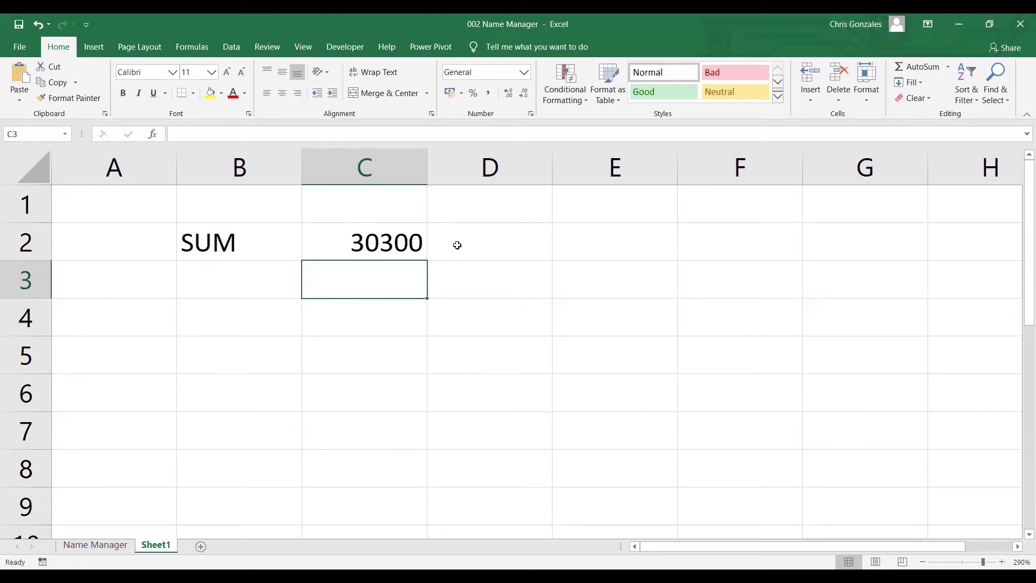
# - Check C2's =SUM(SALES) formula, then jump to the SALES range from the Name Box
pyautogui.click(411, 239)
pyautogui.doubleClick(412, 240)
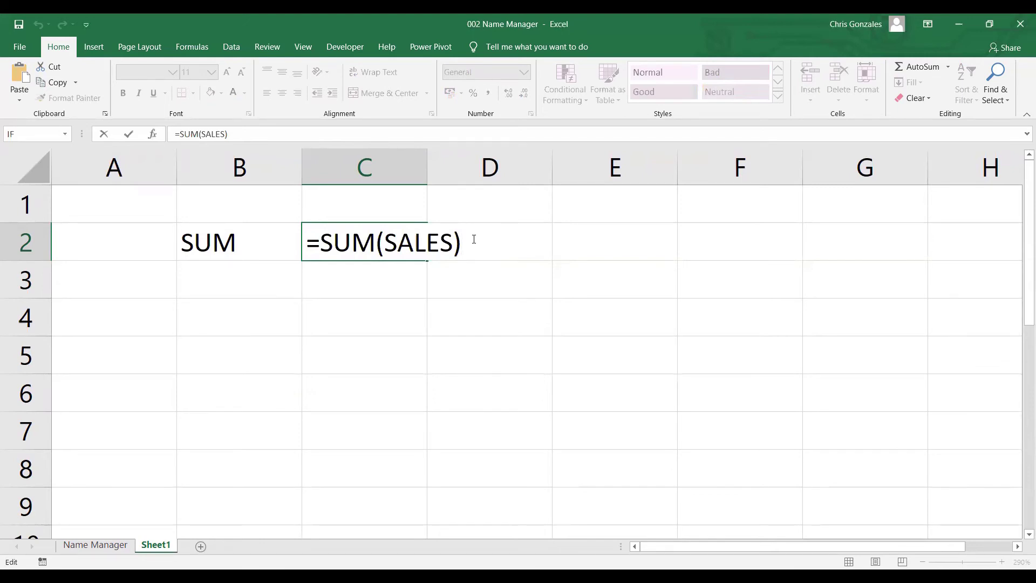
pyautogui.press('Return')
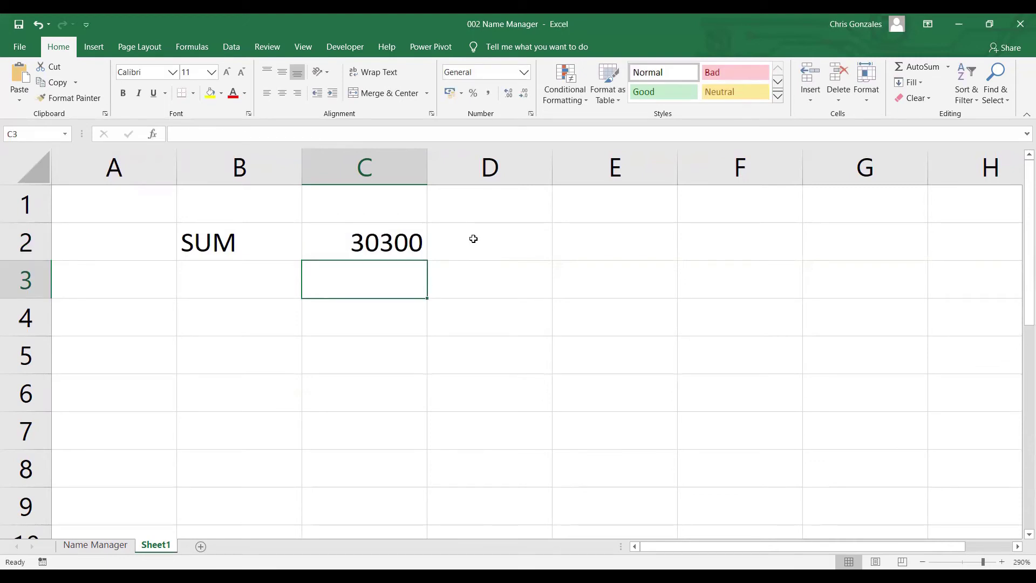
pyautogui.click(65, 137)
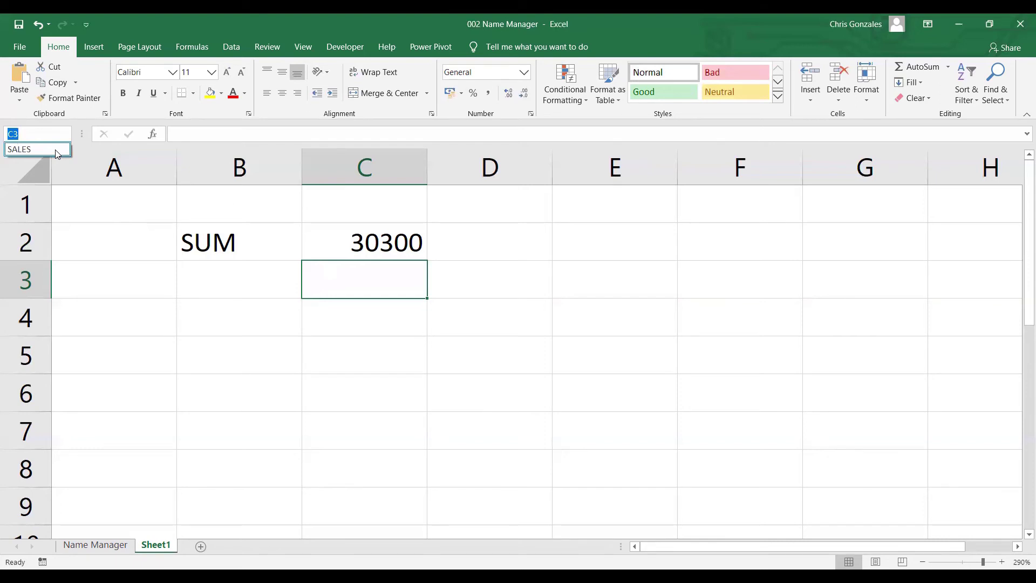
pyautogui.click(57, 153)
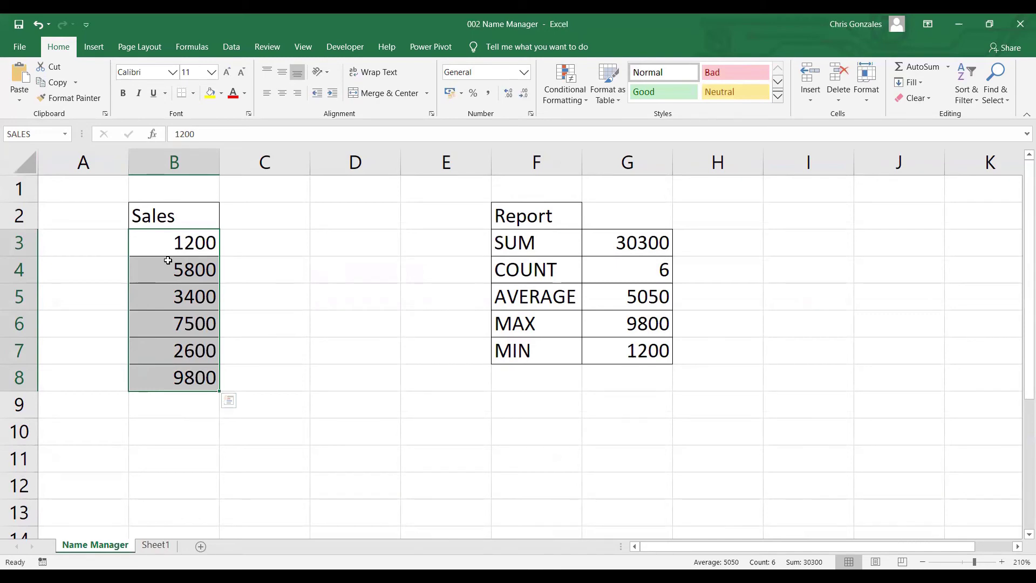
# - Return to C2 on Sheet1 and jump again to the SALES cells B3:B8
pyautogui.click(155, 545)
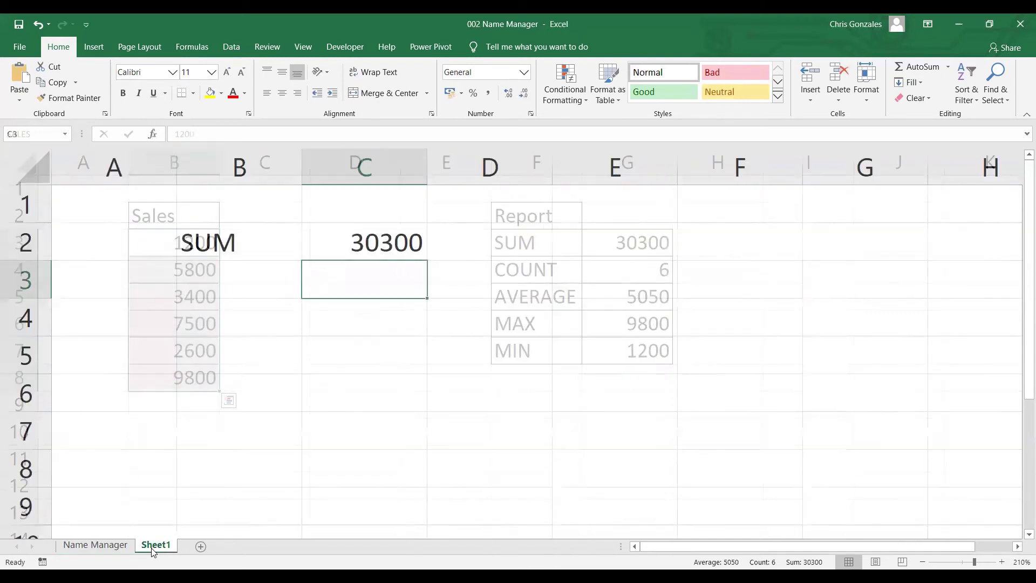
pyautogui.click(352, 246)
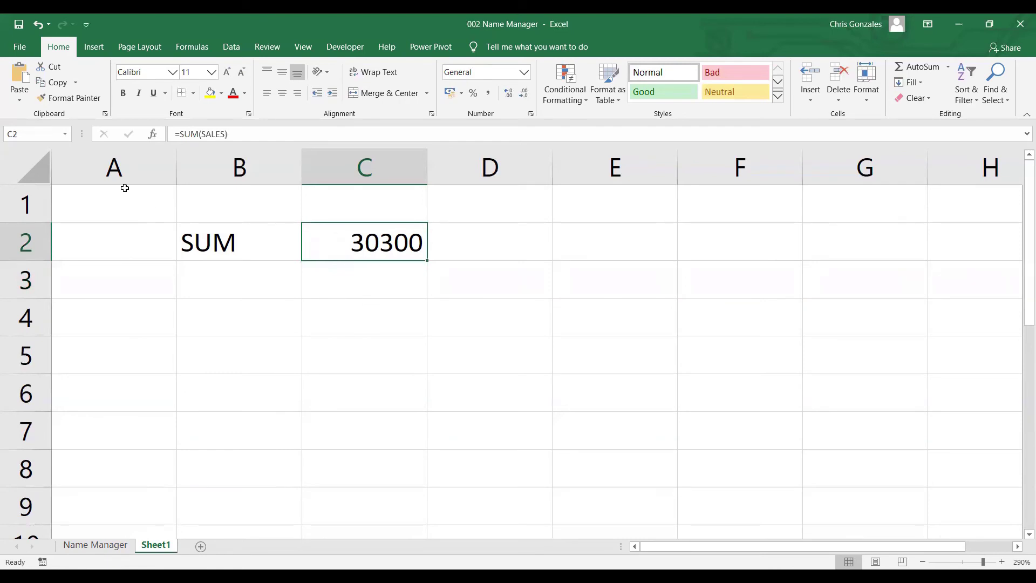
pyautogui.click(67, 136)
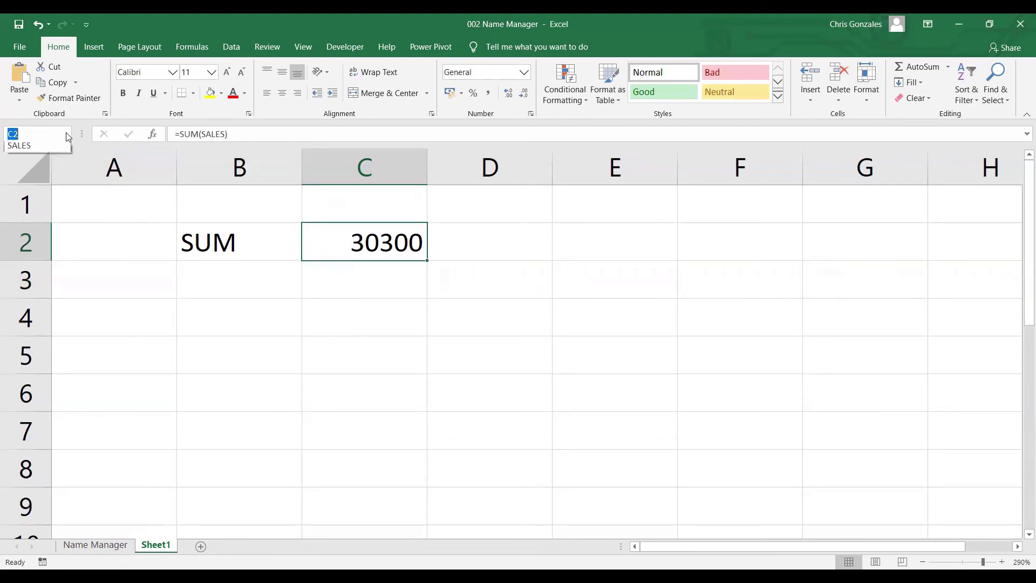
pyautogui.click(45, 151)
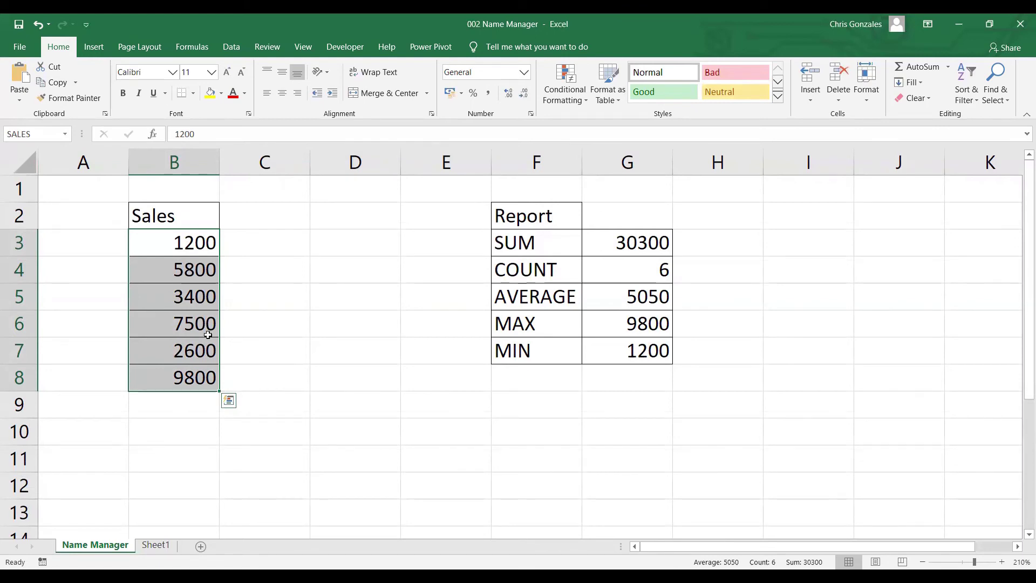
# - Look over B3:B8 and the empty B9, then bring up the Name Manager from Formulas
pyautogui.click(167, 405)
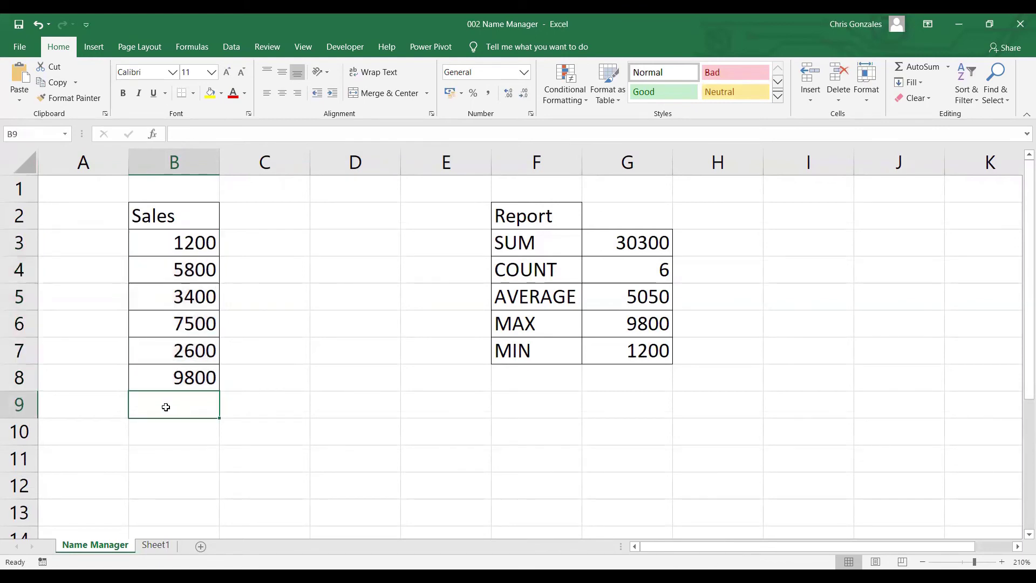
pyautogui.moveTo(199, 253); pyautogui.dragTo(181, 384)
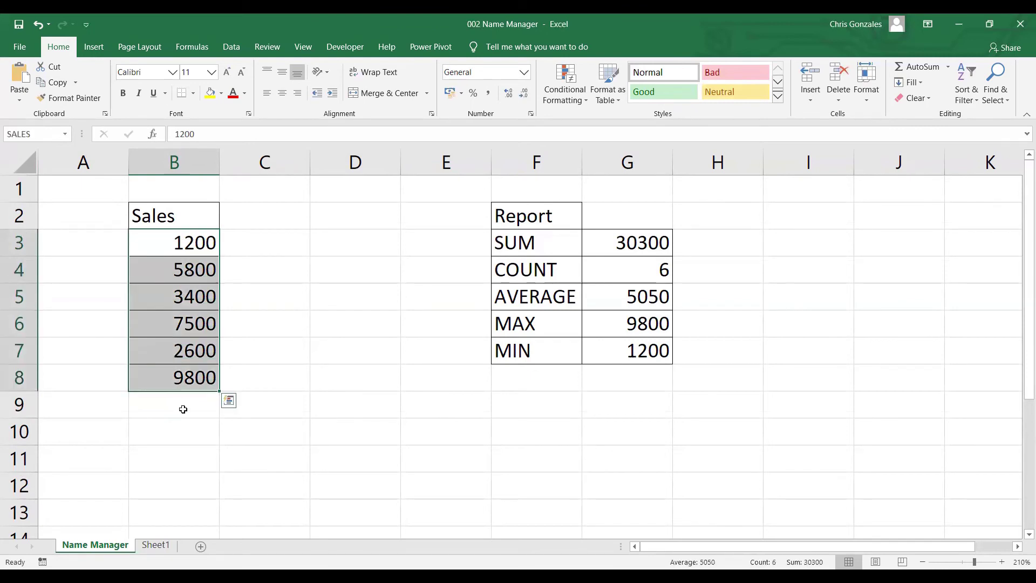
pyautogui.click(179, 409)
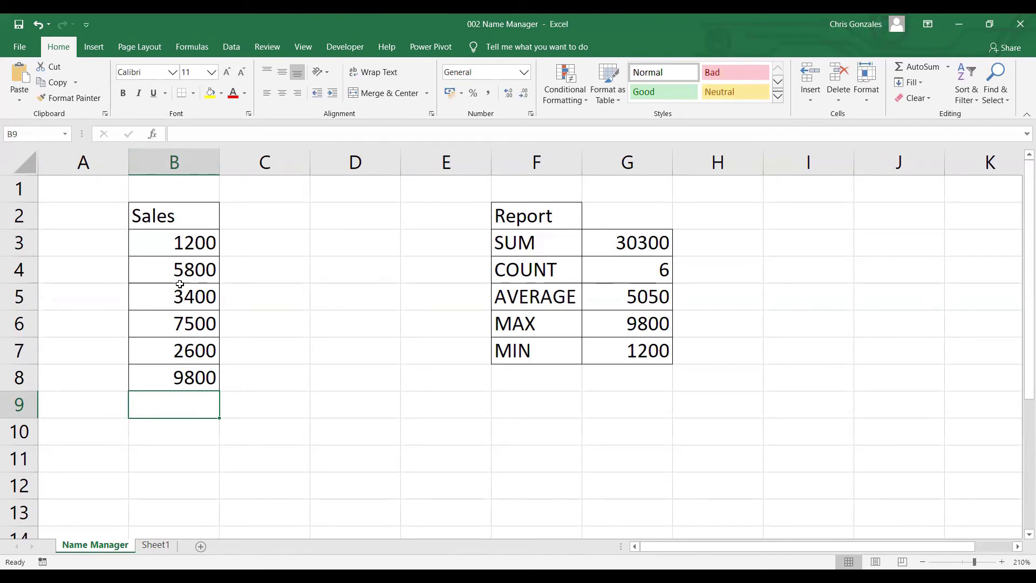
pyautogui.click(190, 51)
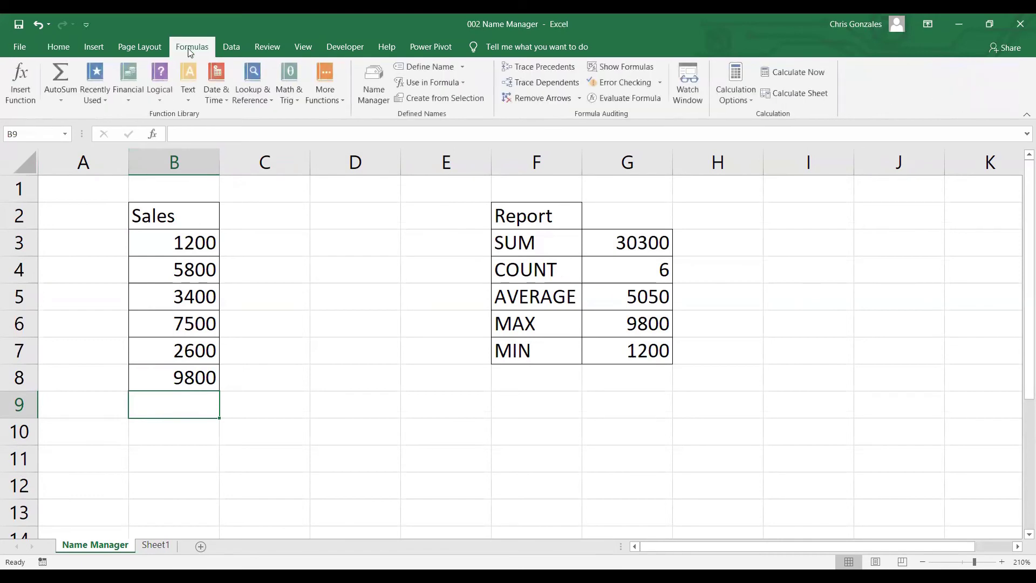
pyautogui.click(369, 99)
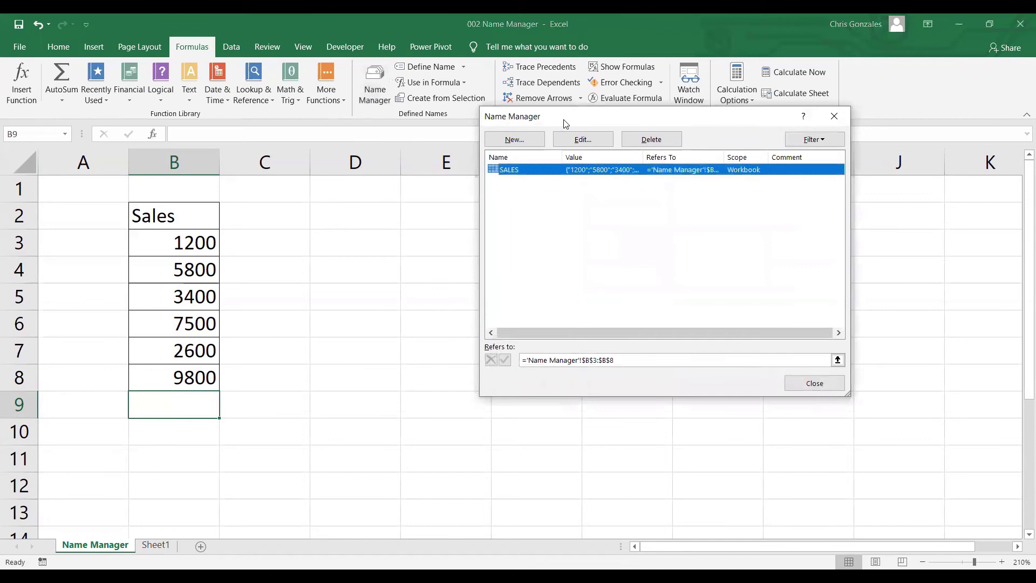
pyautogui.moveTo(565, 123); pyautogui.dragTo(358, 185)
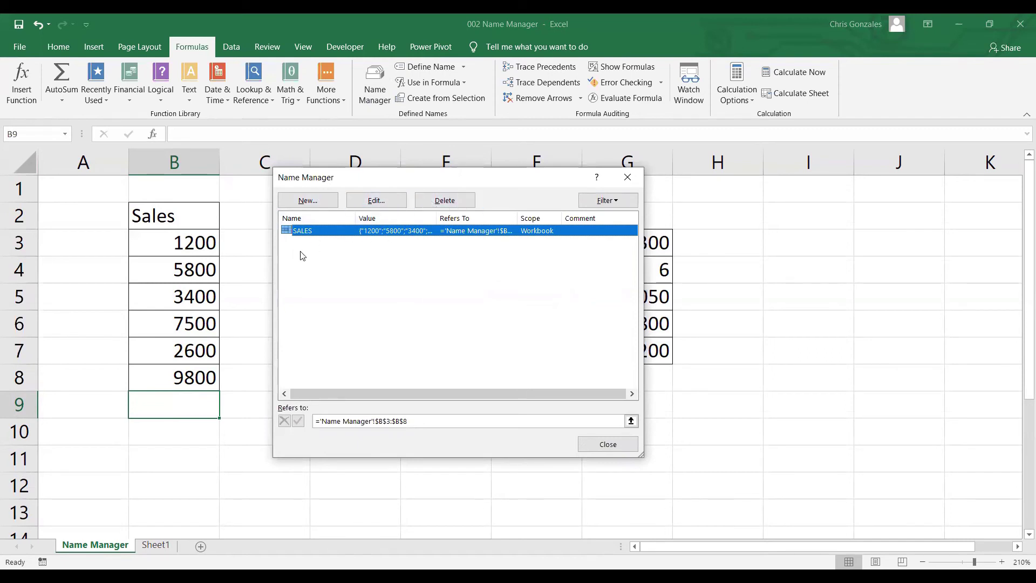
# - Redefine SALES so it refers to 'Name Manager'!$B$3:$B$9
pyautogui.click(384, 202)
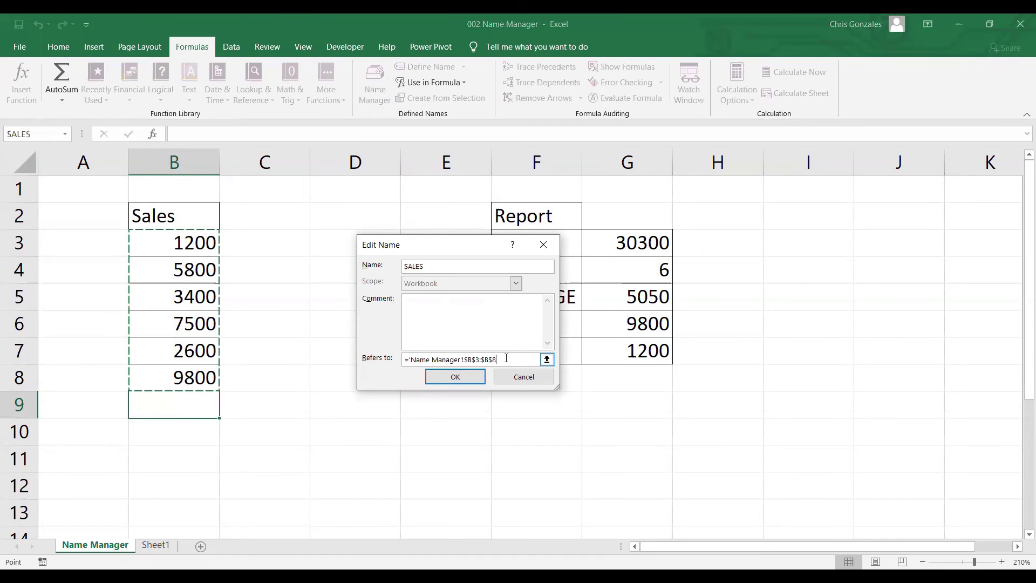
pyautogui.tripleClick(471, 355)
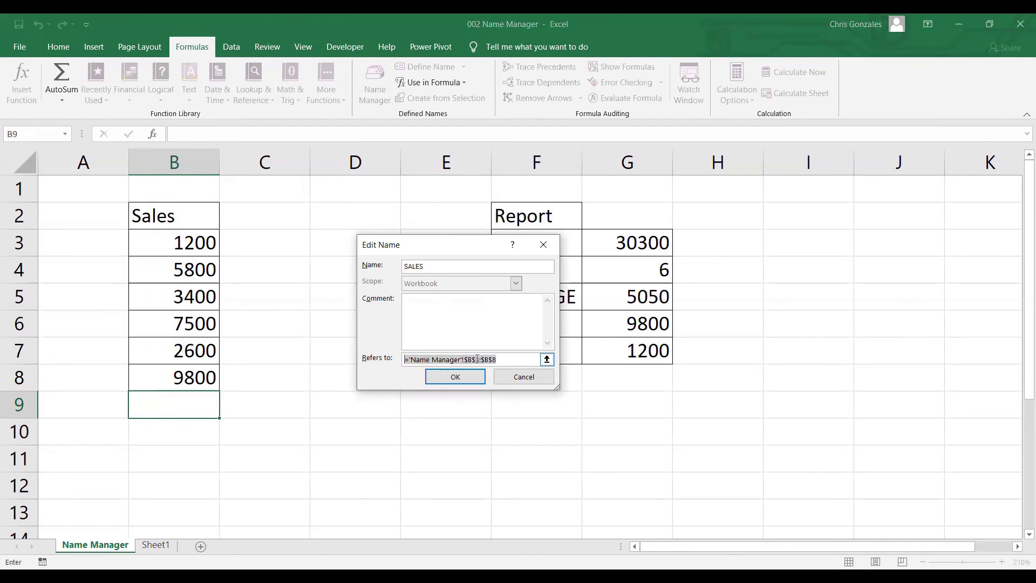
pyautogui.press('BackSpace')
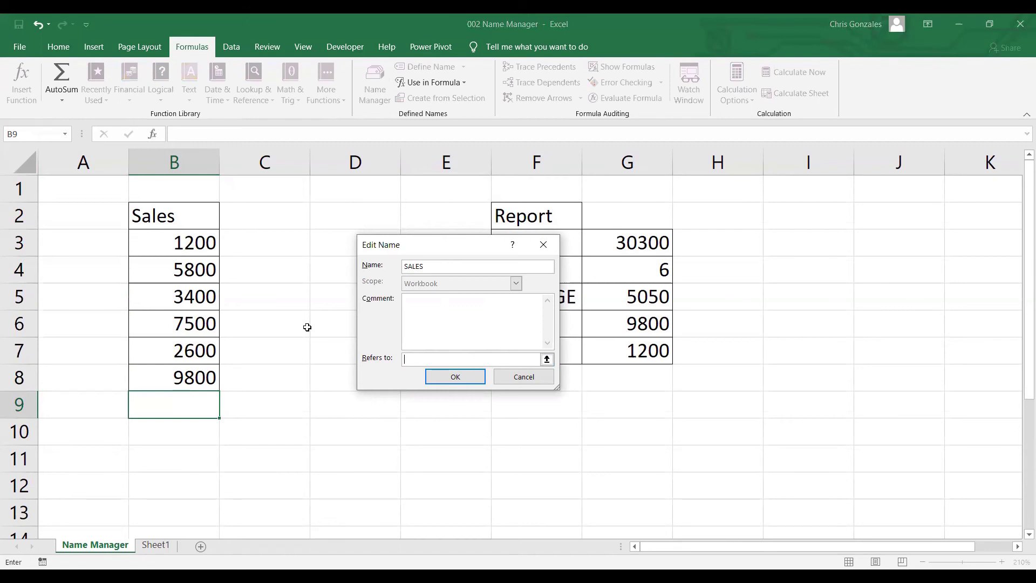
pyautogui.click(195, 243)
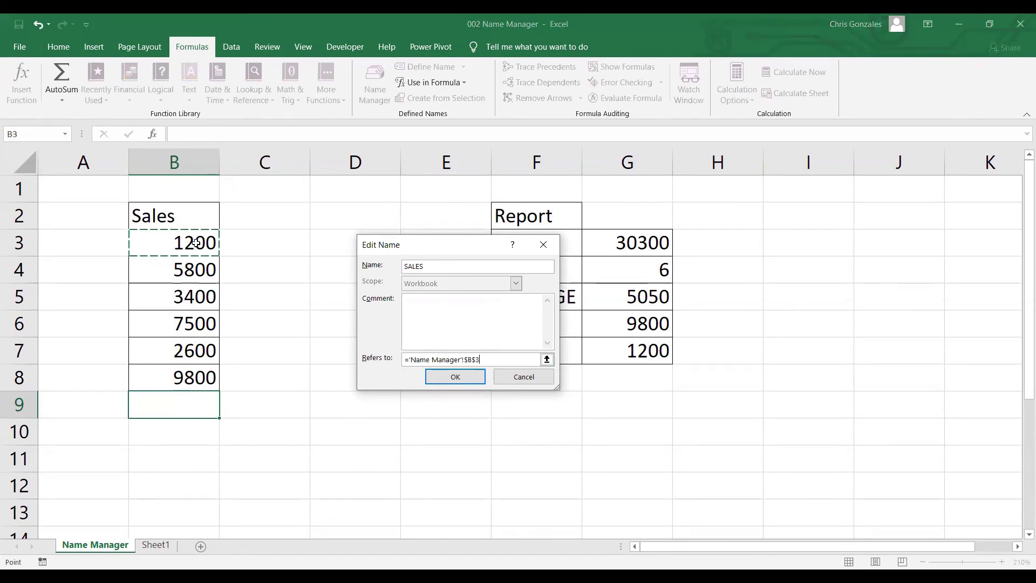
pyautogui.keyDown('shift'); pyautogui.click(194, 400); pyautogui.keyUp('shift')
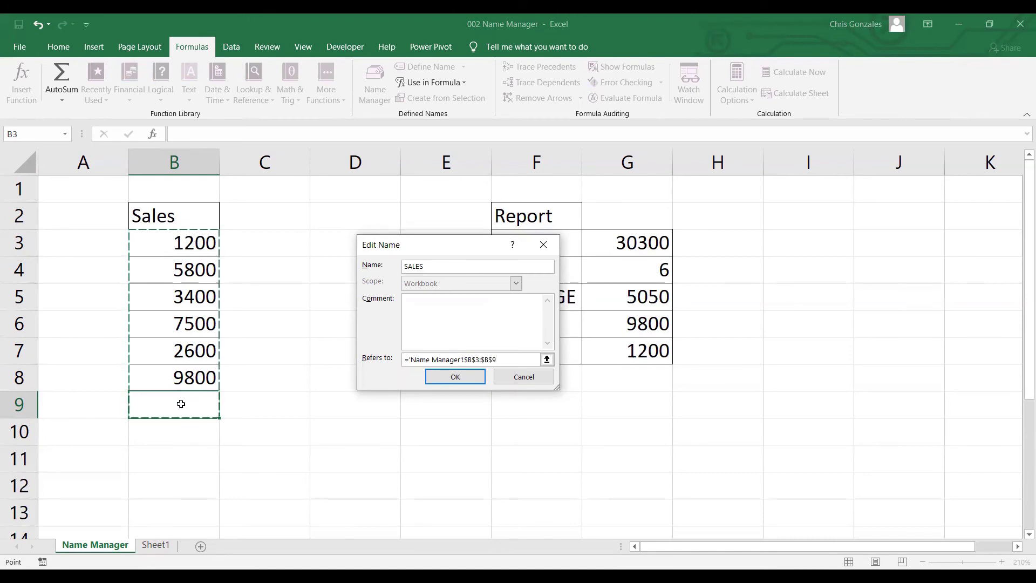
pyautogui.click(455, 377)
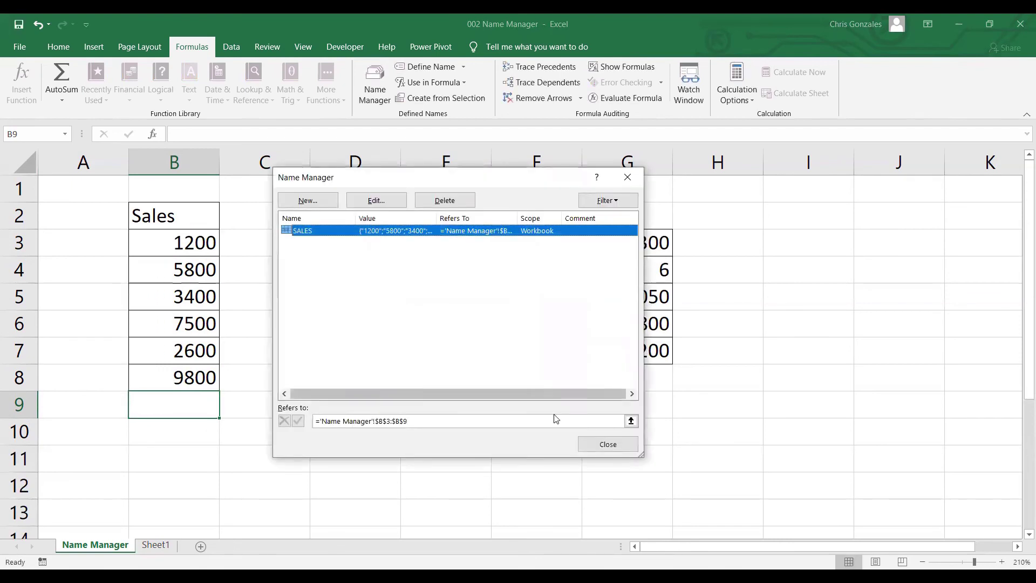
# - Close the Name Manager and enter 10000 in B9
pyautogui.click(598, 450)
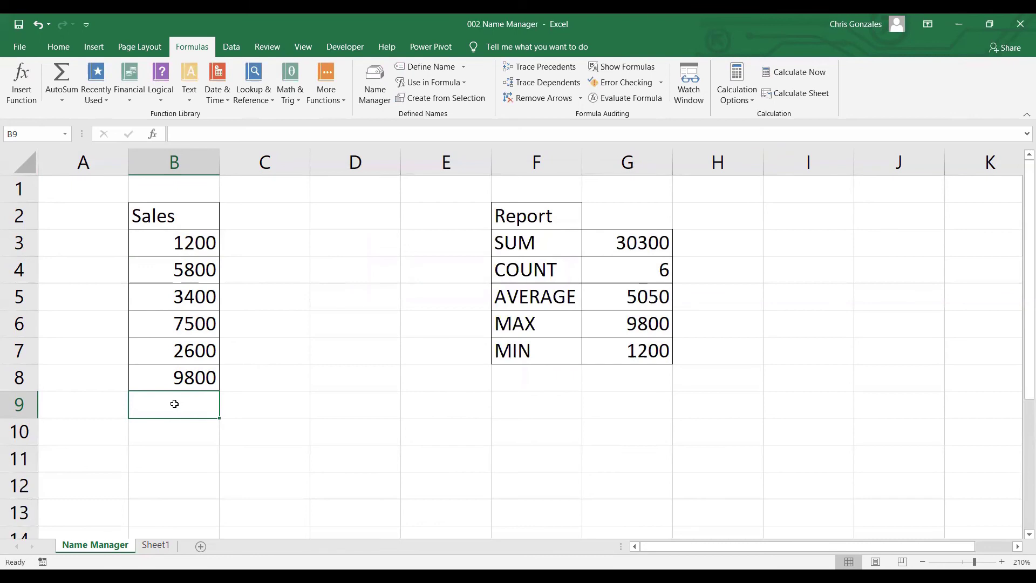
pyautogui.write('10000')
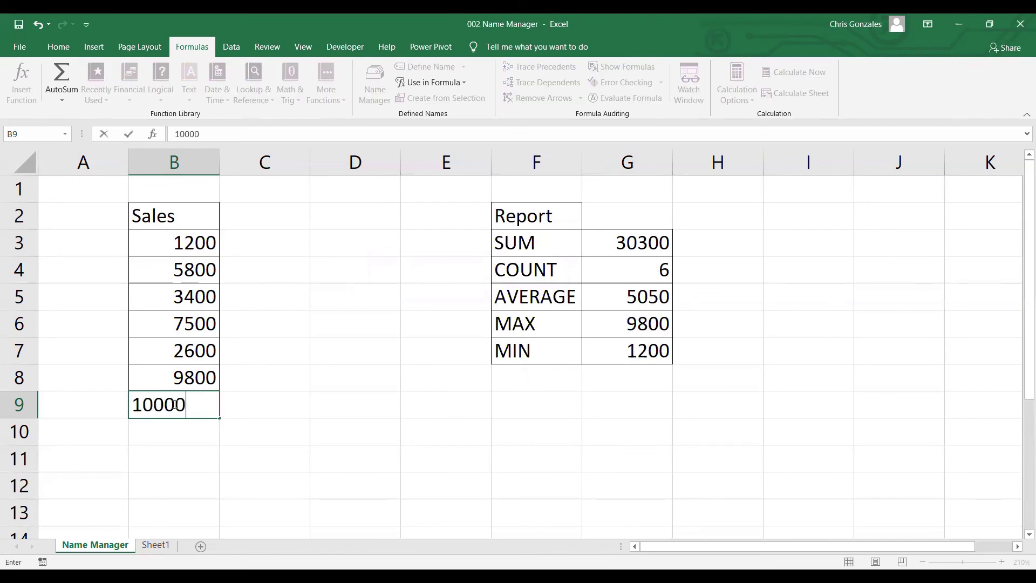
pyautogui.press('Return')
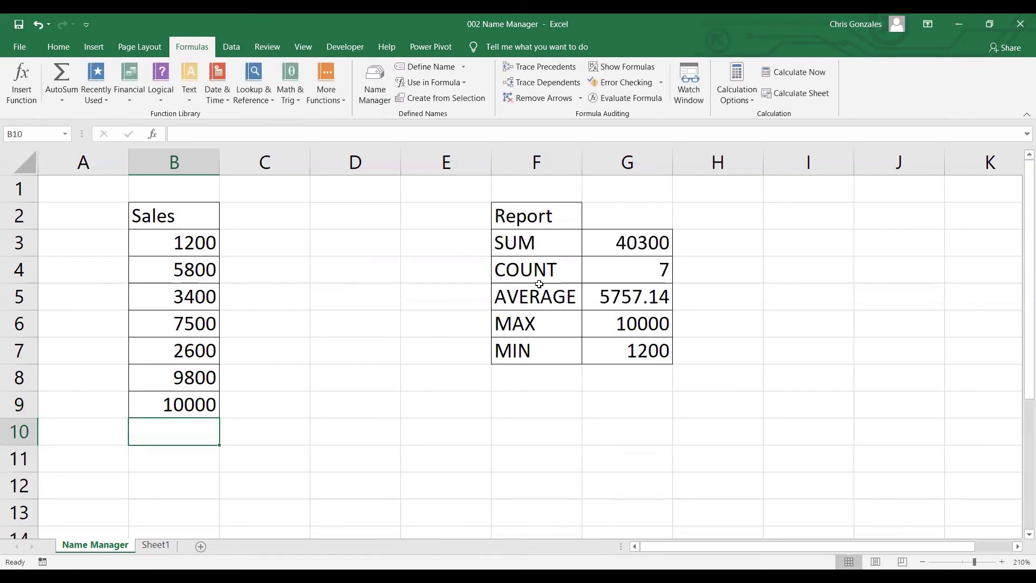
# - Confirm G3's =SUM(SALES) and Sheet1's total both now read 40300
pyautogui.click(652, 243)
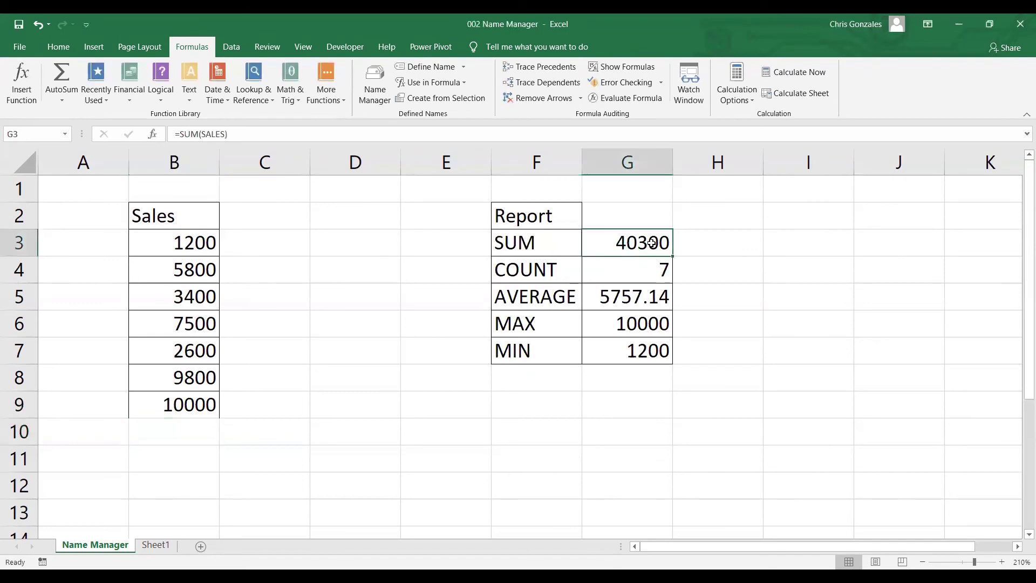
pyautogui.doubleClick(652, 243)
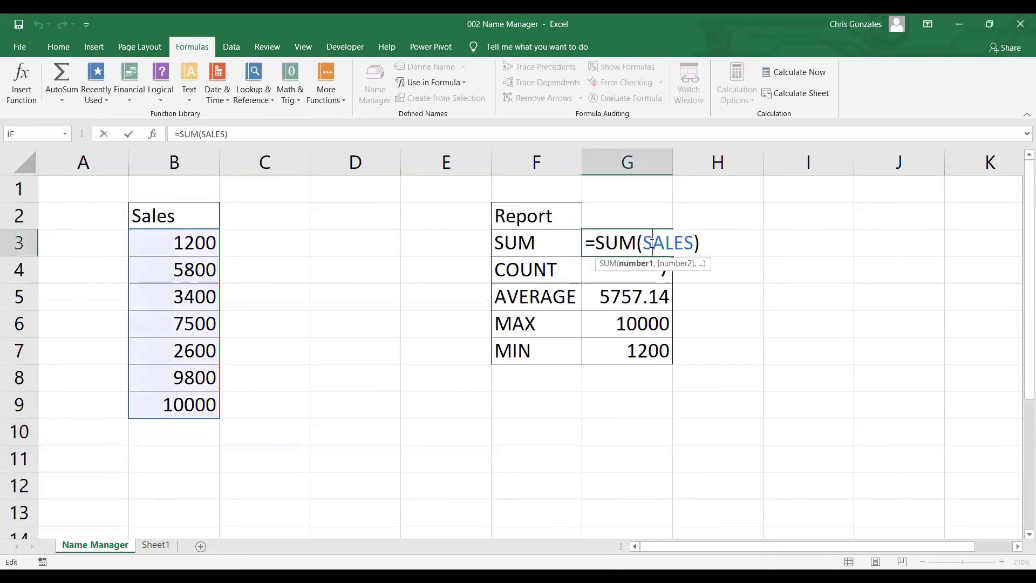
pyautogui.click(700, 241)
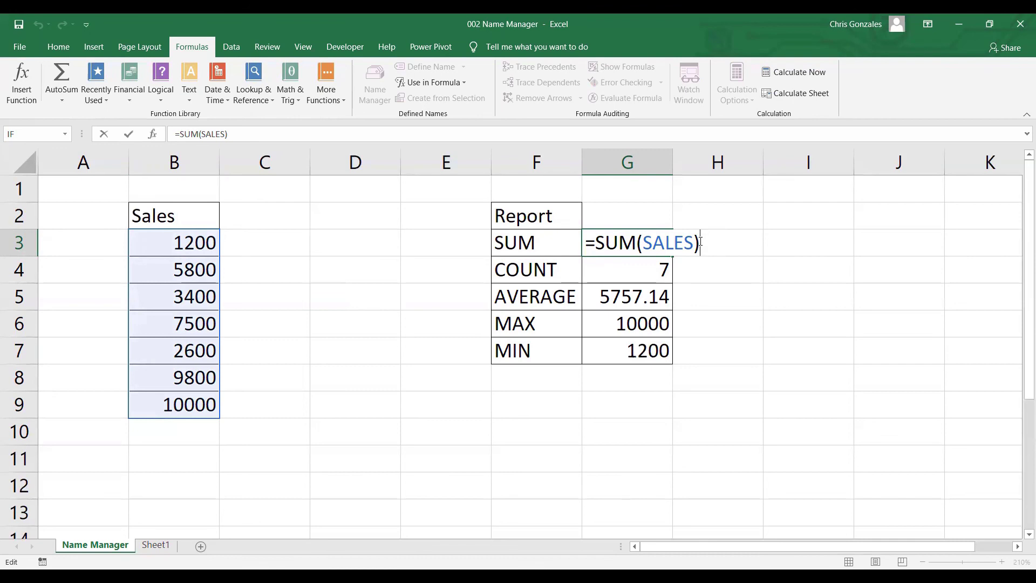
pyautogui.press('Return')
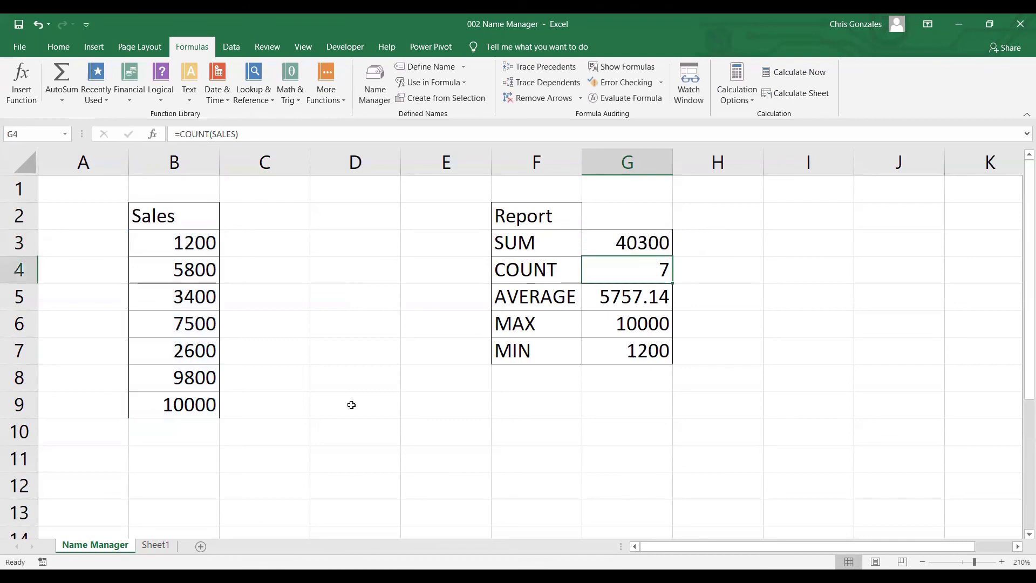
pyautogui.click(162, 547)
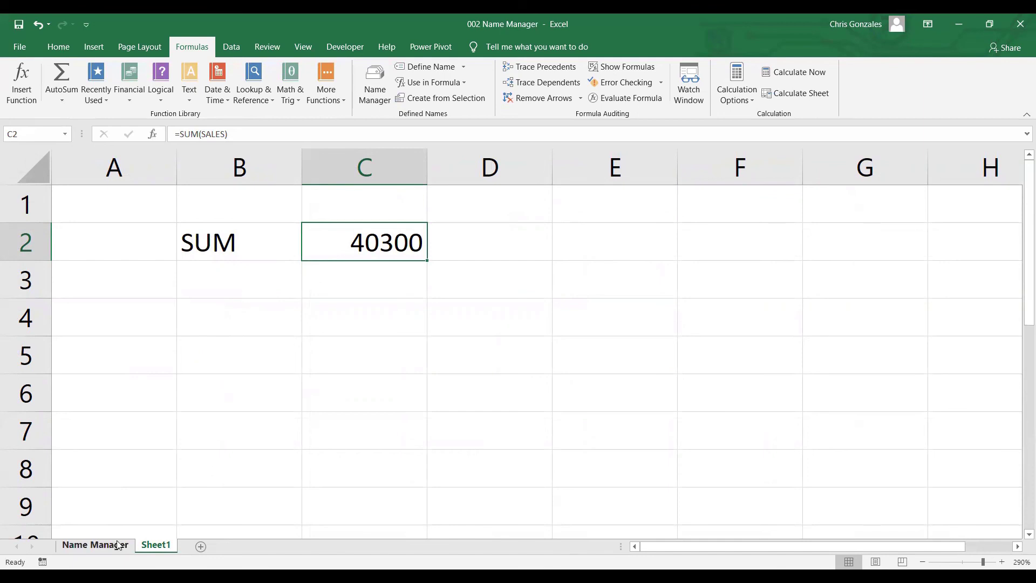
pyautogui.click(96, 545)
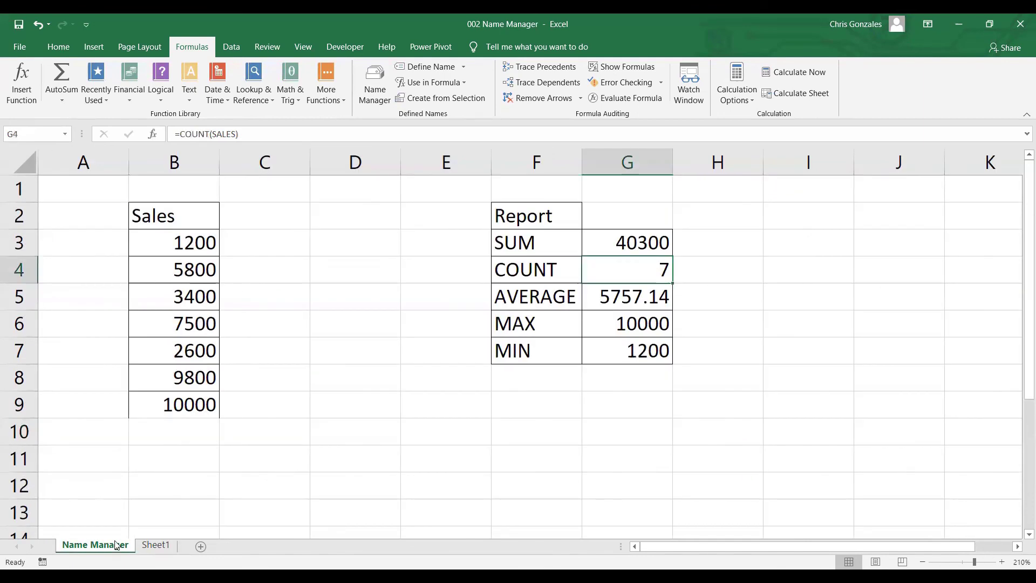